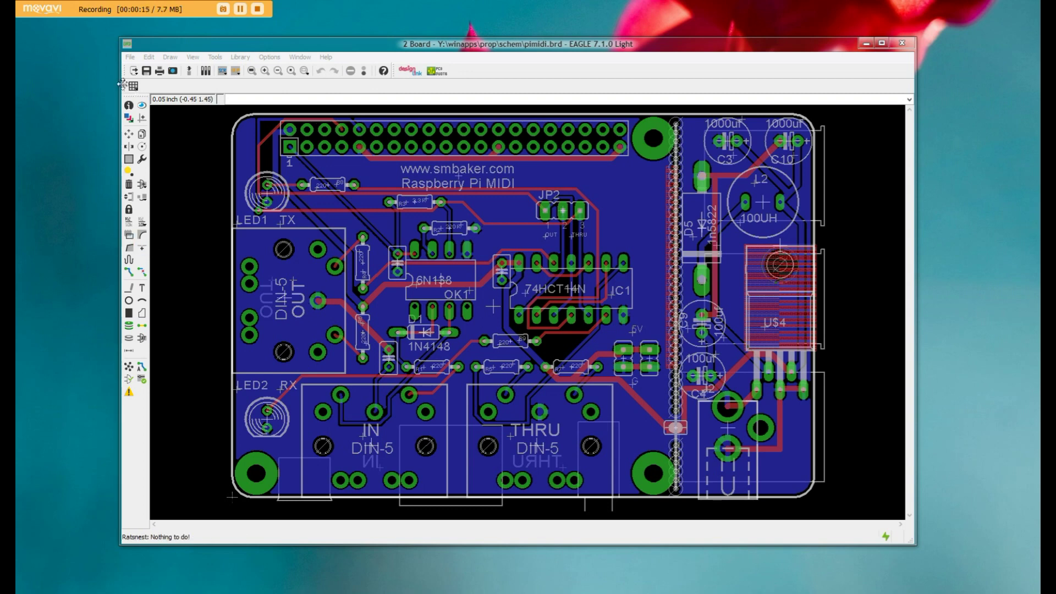
- Start the CAM Processor and open its Open CAM Job dialog
click(173, 71)
drag(94, 148, 592, 141)
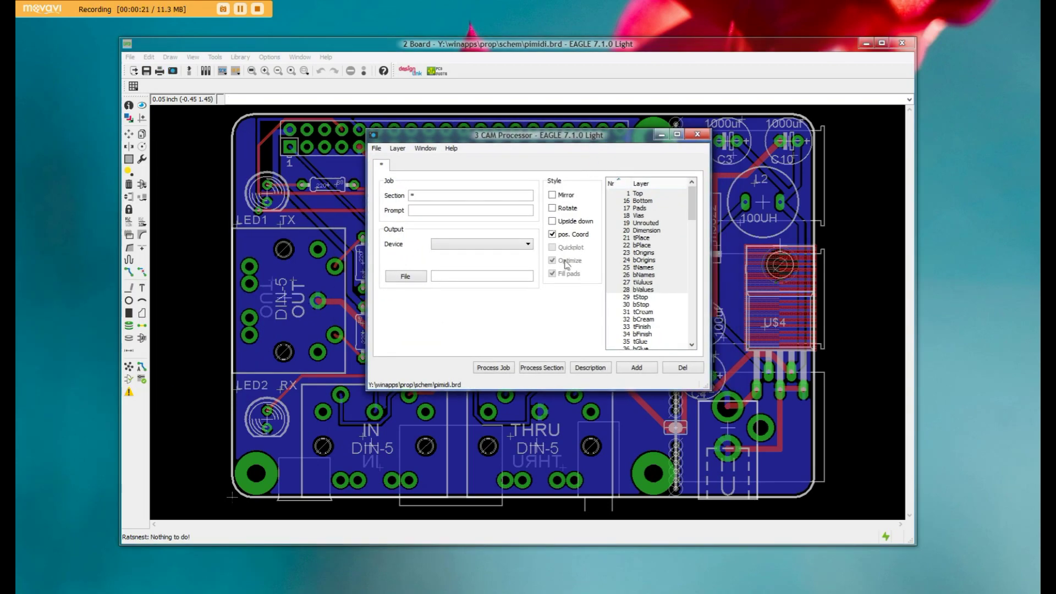
click(377, 148)
mouse_move(418, 161)
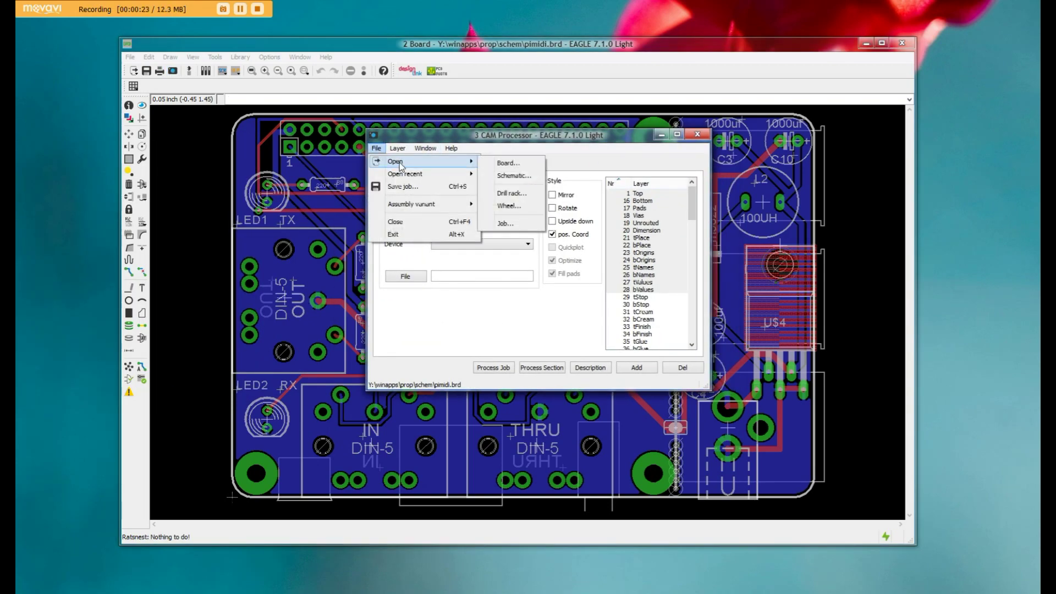
click(523, 223)
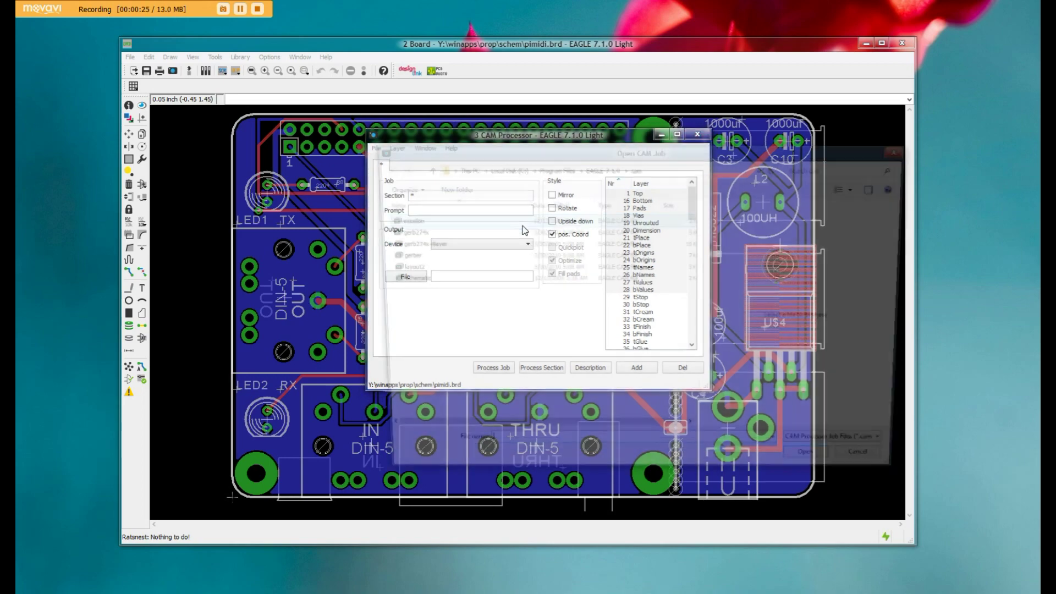
- Browse to y:\winapps\prop\schem and select the Seeed_Gerber_Generater_2-layer job file
drag(599, 147, 521, 243)
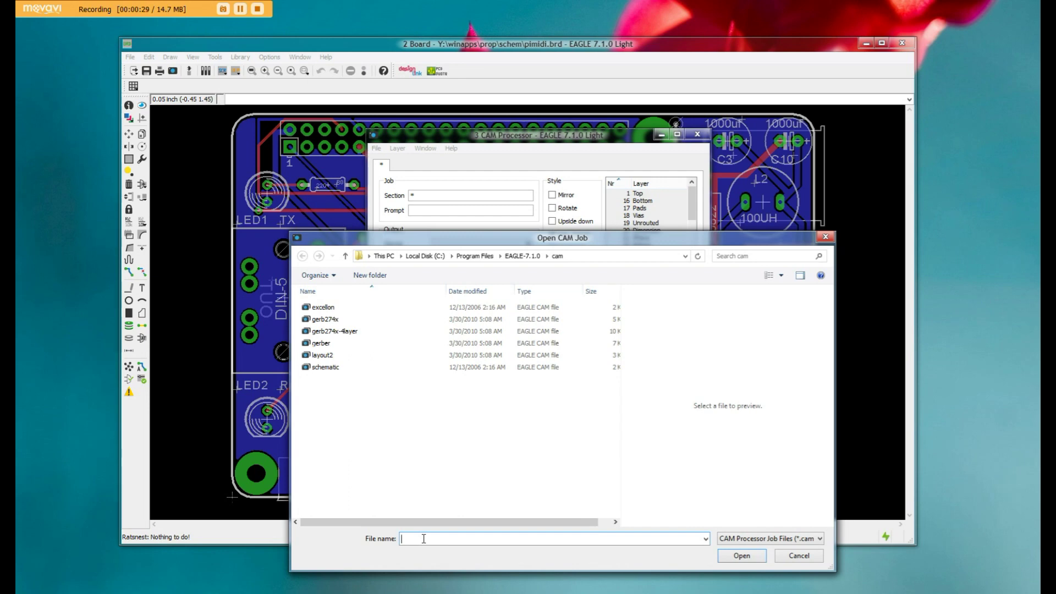
text(y:\wi)
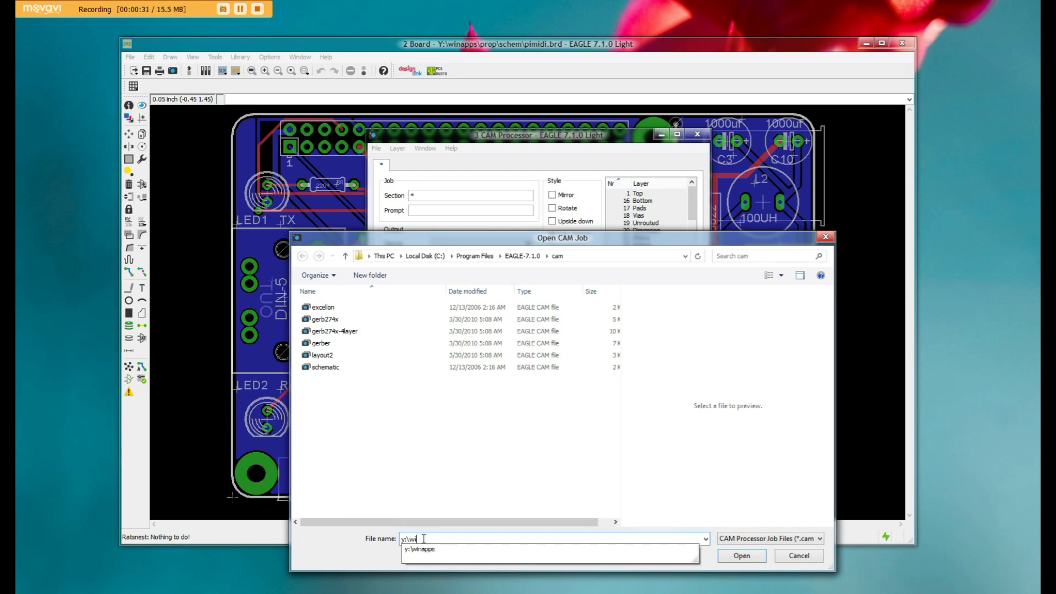
text(napps\prop\schem)
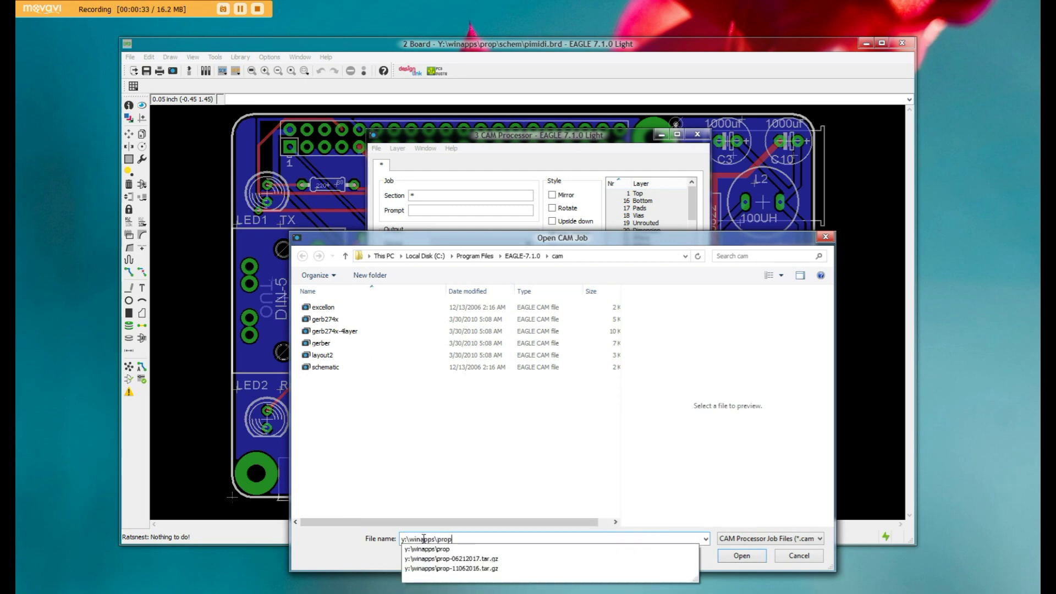
key(Return)
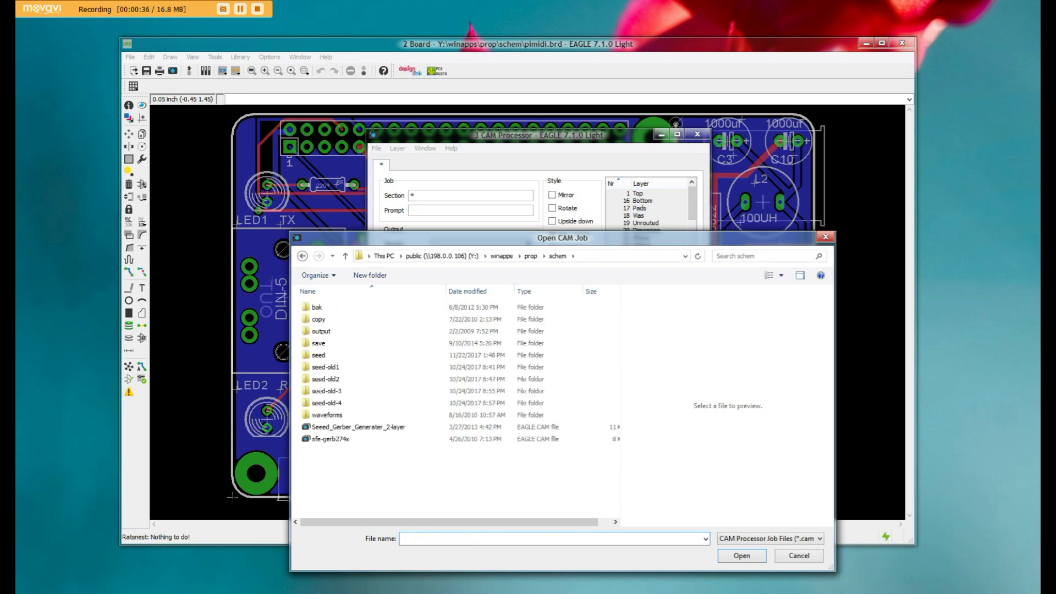
click(363, 428)
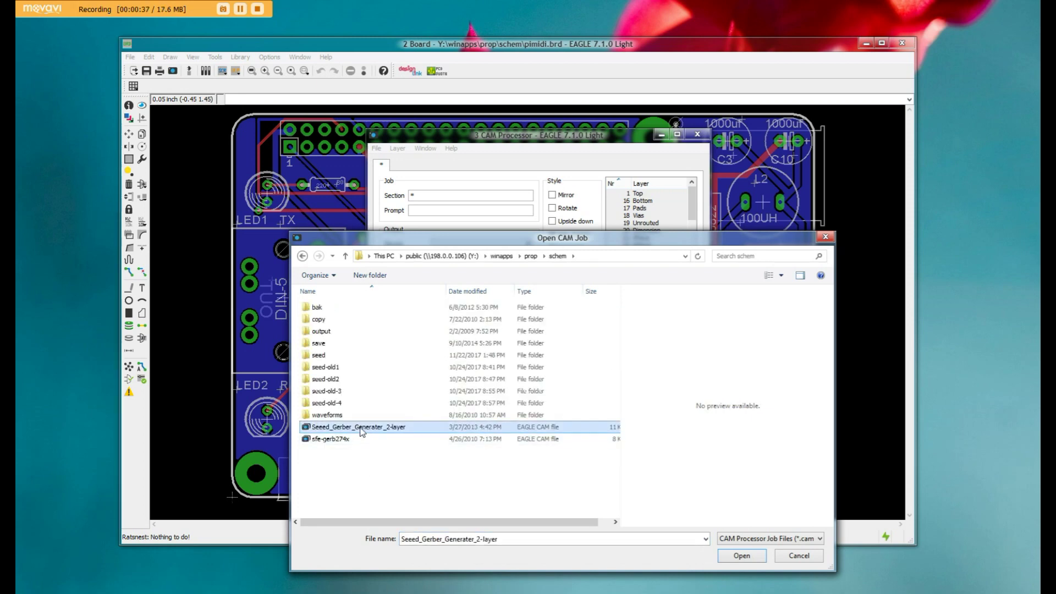
- Load the Seeed 2-layer job and process every section to generate the Gerber and drill files
click(741, 556)
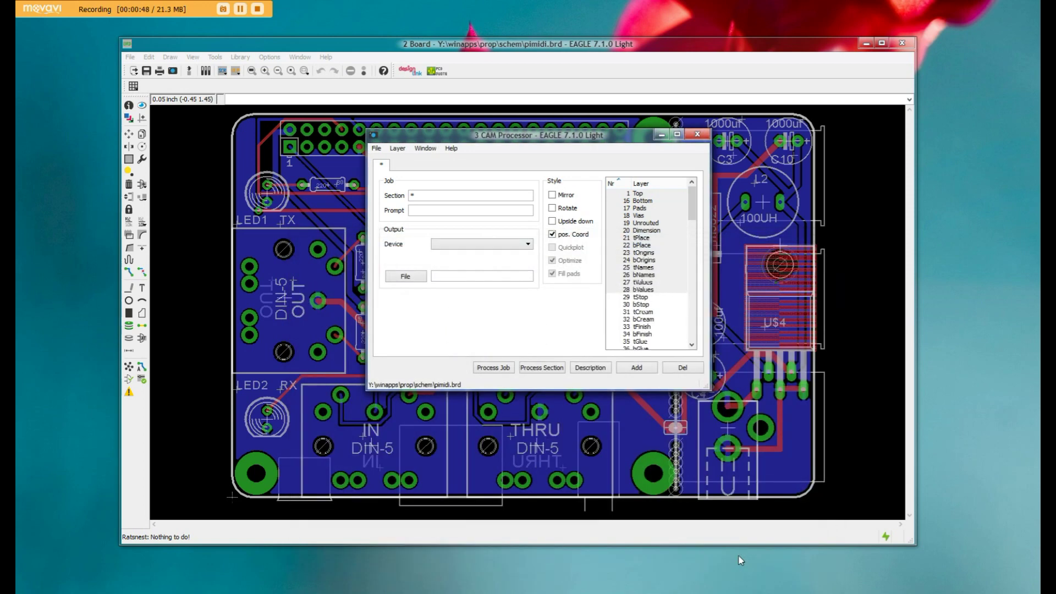
click(489, 369)
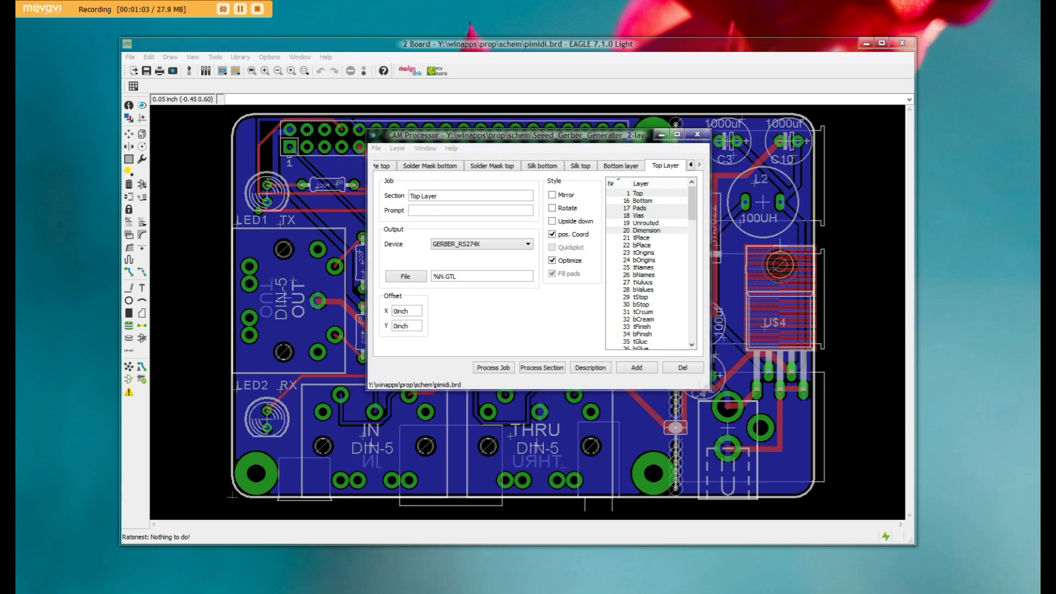
- Place the schem and empty seed folder windows side by side and select the twelve pimidi files
click(77, 308)
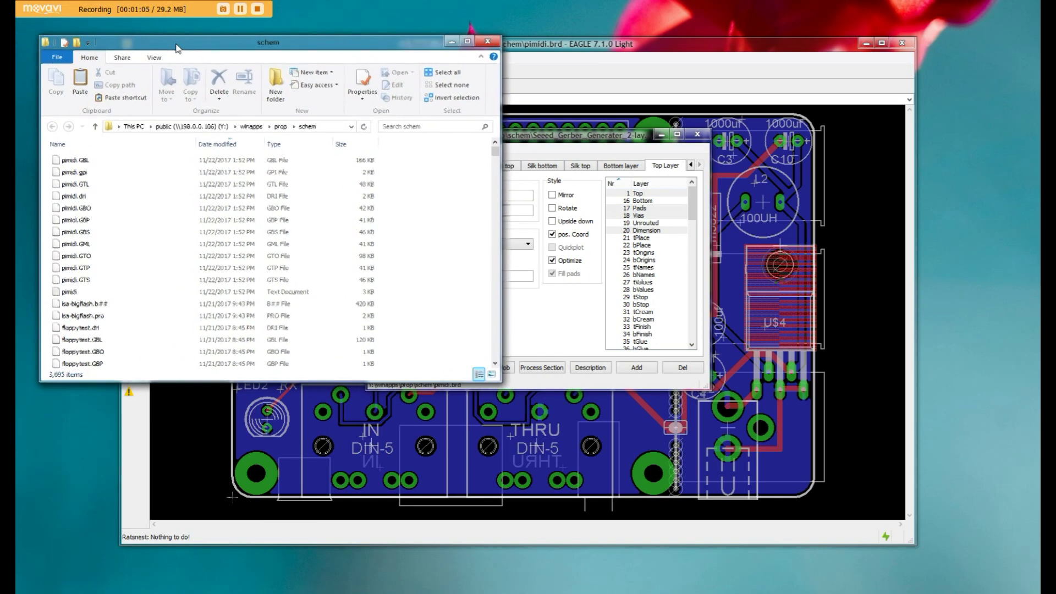
drag(176, 48, 173, 65)
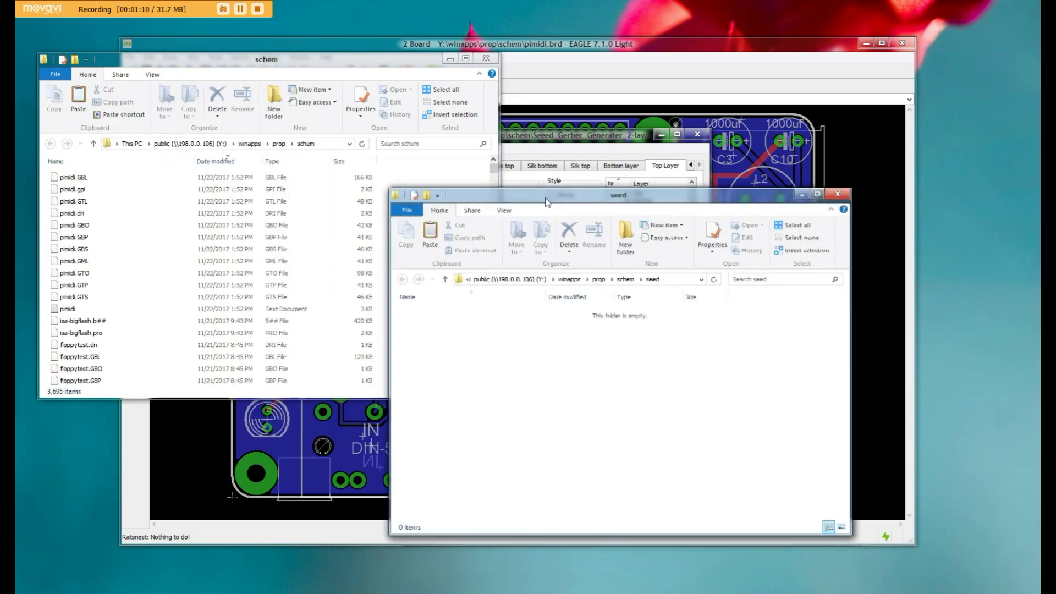
drag(543, 201, 638, 237)
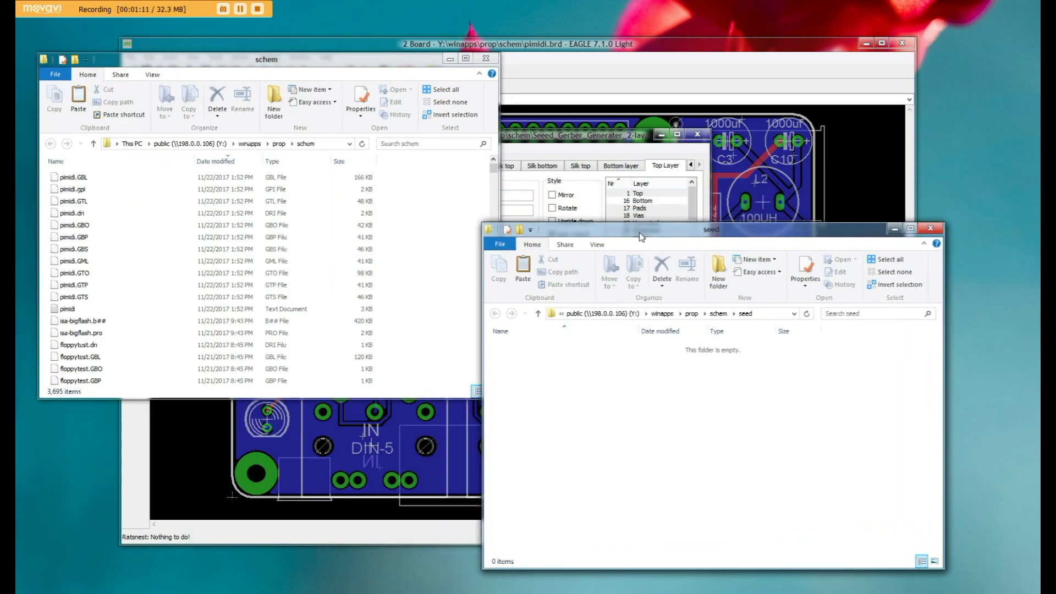
click(250, 59)
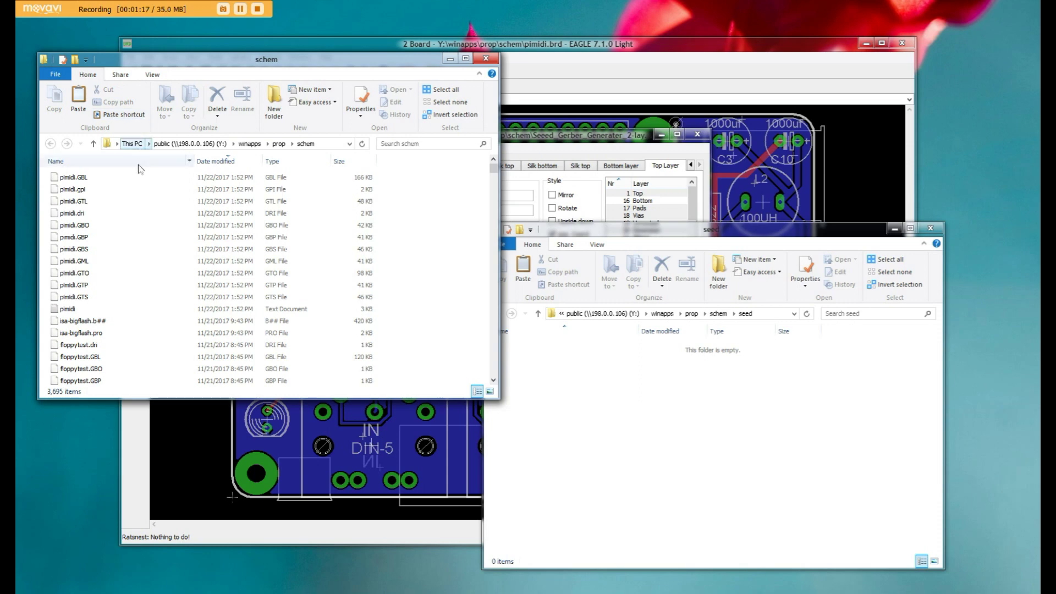
click(82, 177)
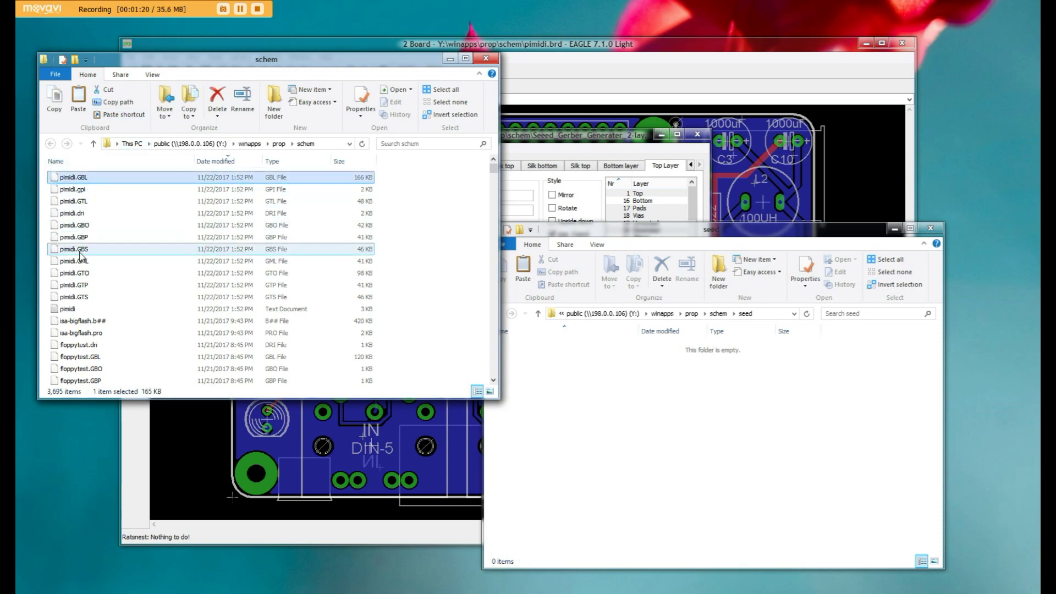
shift+click(75, 309)
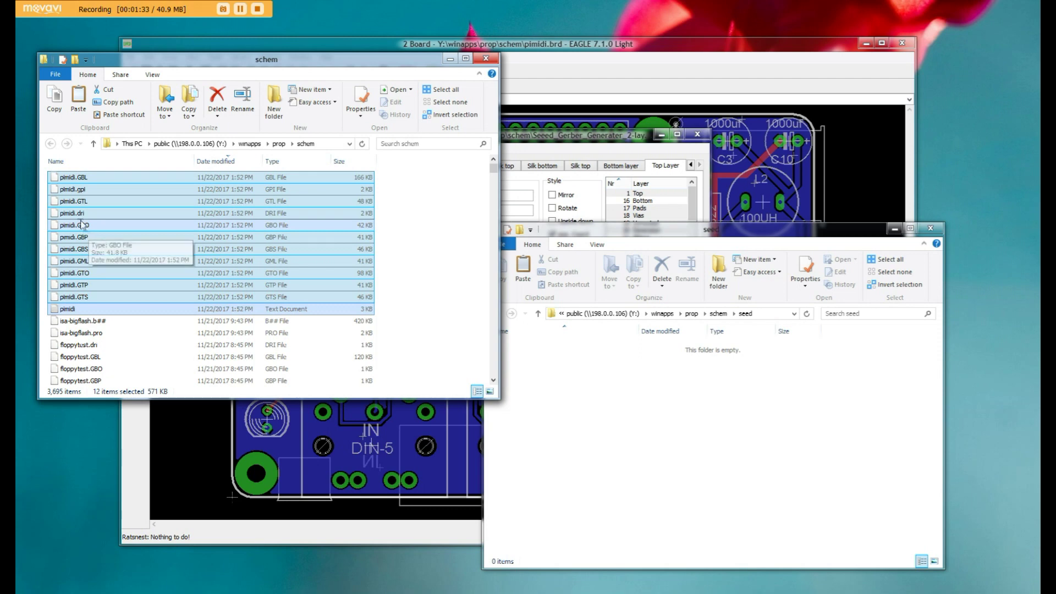
right_click(72, 183)
- Copy the twelve selected pimidi files into the seed folder
click(90, 261)
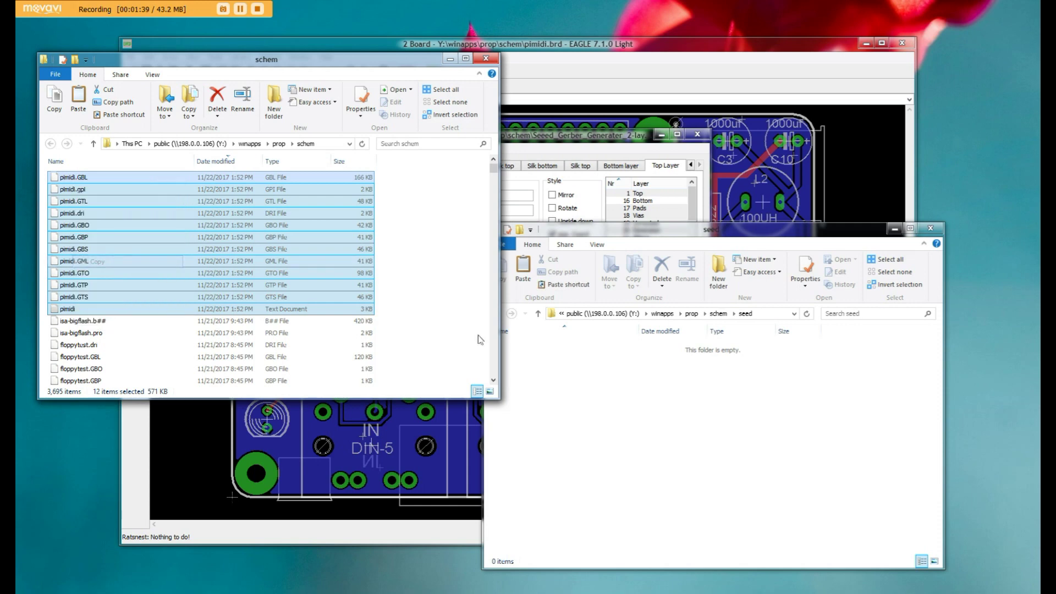
click(604, 394)
right_click(604, 393)
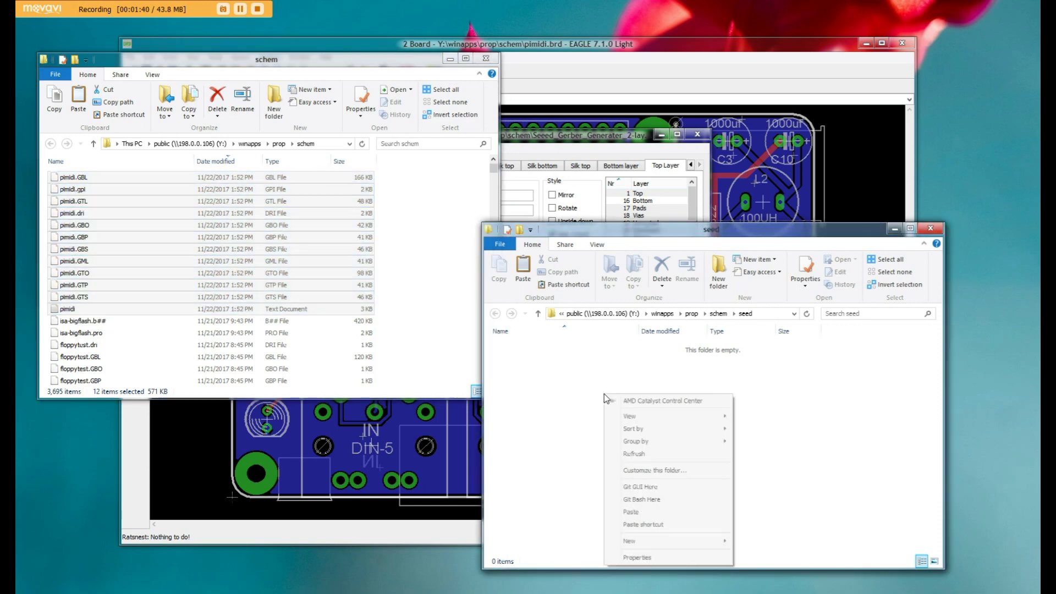
click(659, 514)
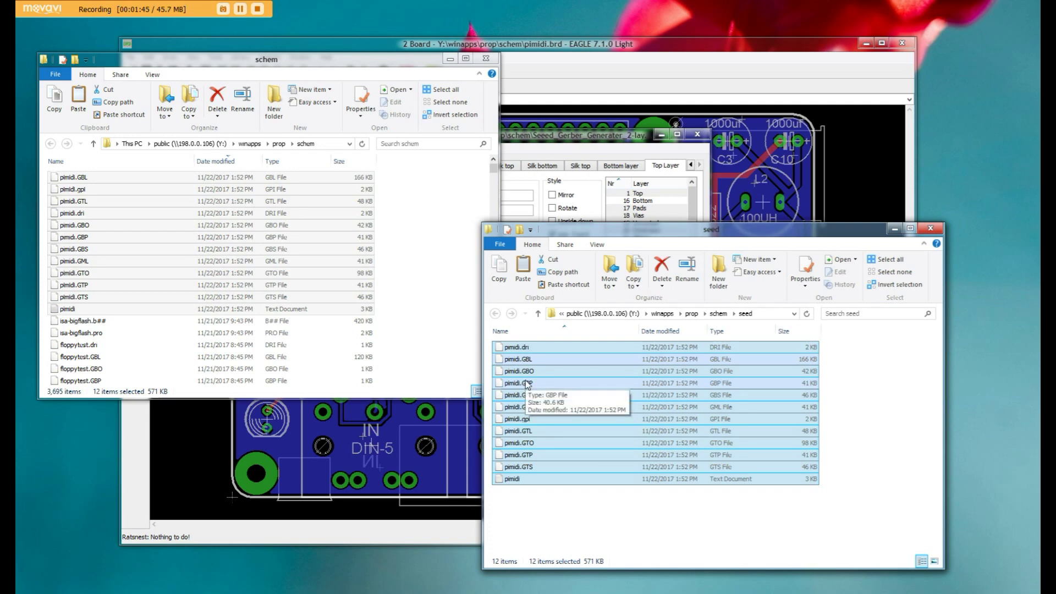
- Compress the pasted Gerber files with 7-Zip into seed.zip and select the archive
right_click(526, 383)
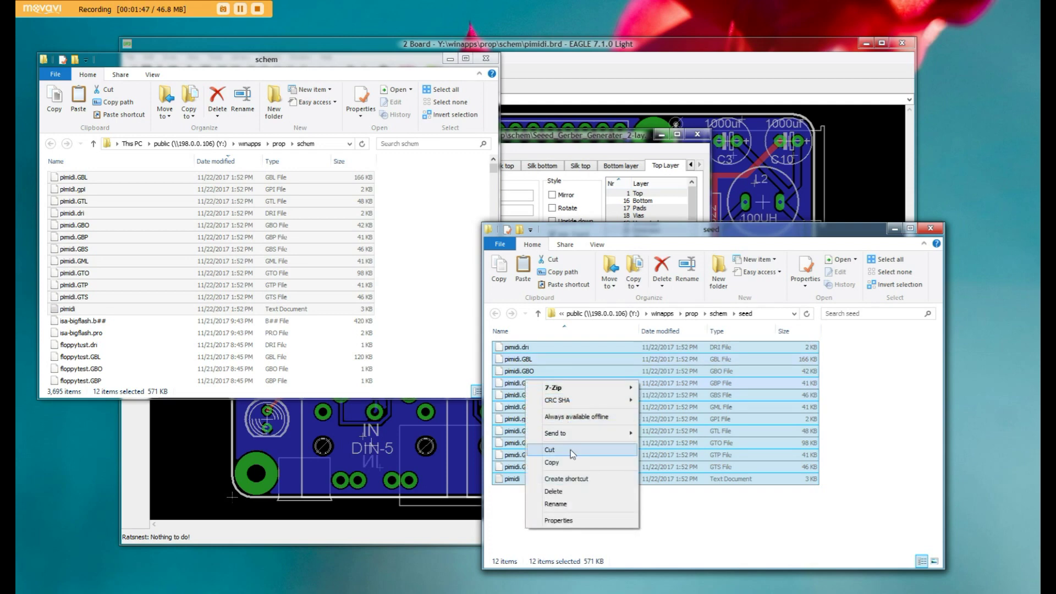
mouse_move(579, 388)
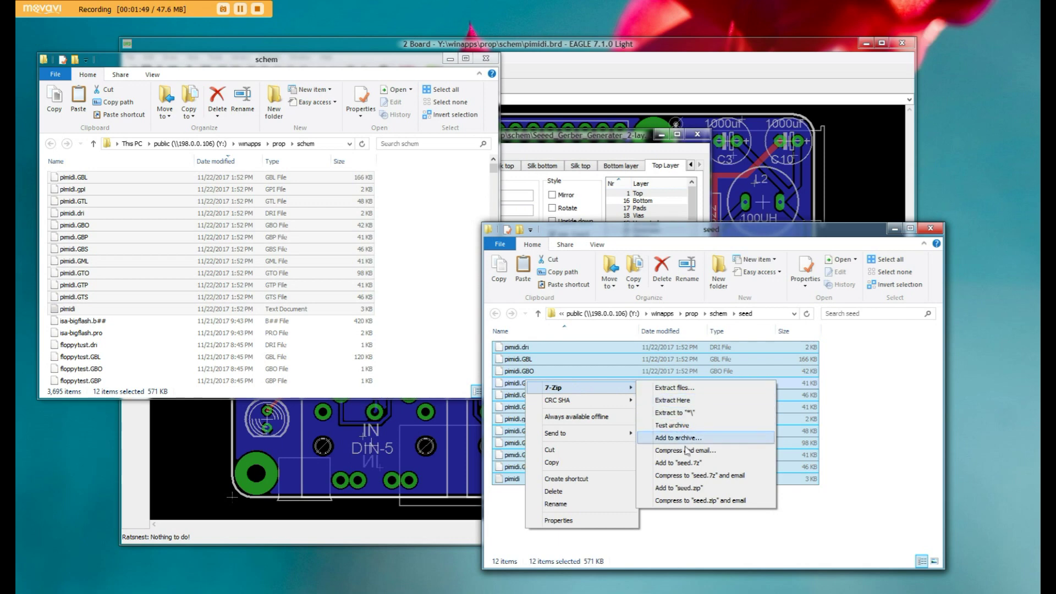
click(700, 488)
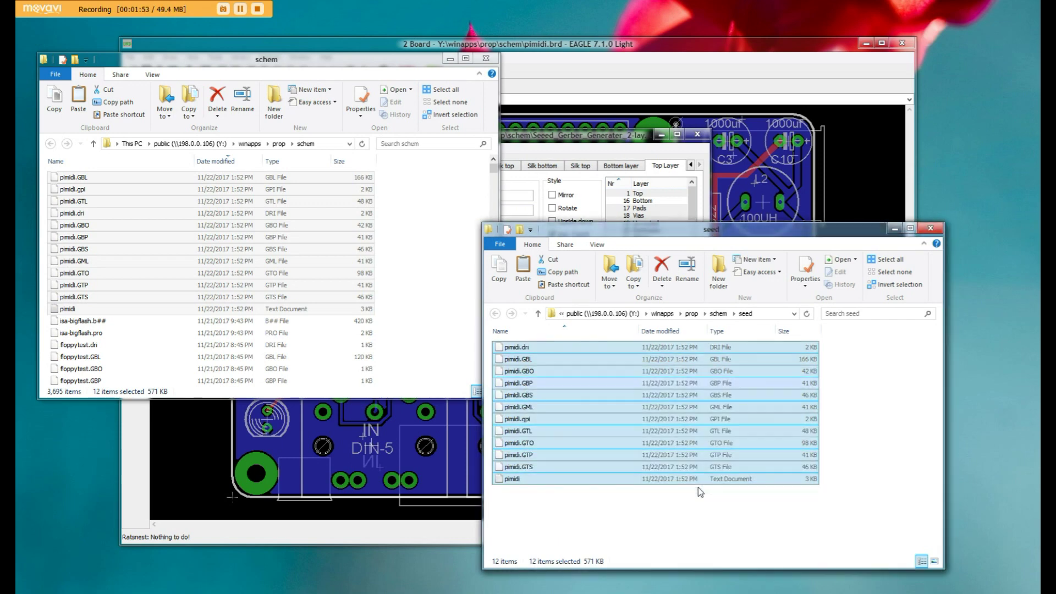
click(524, 491)
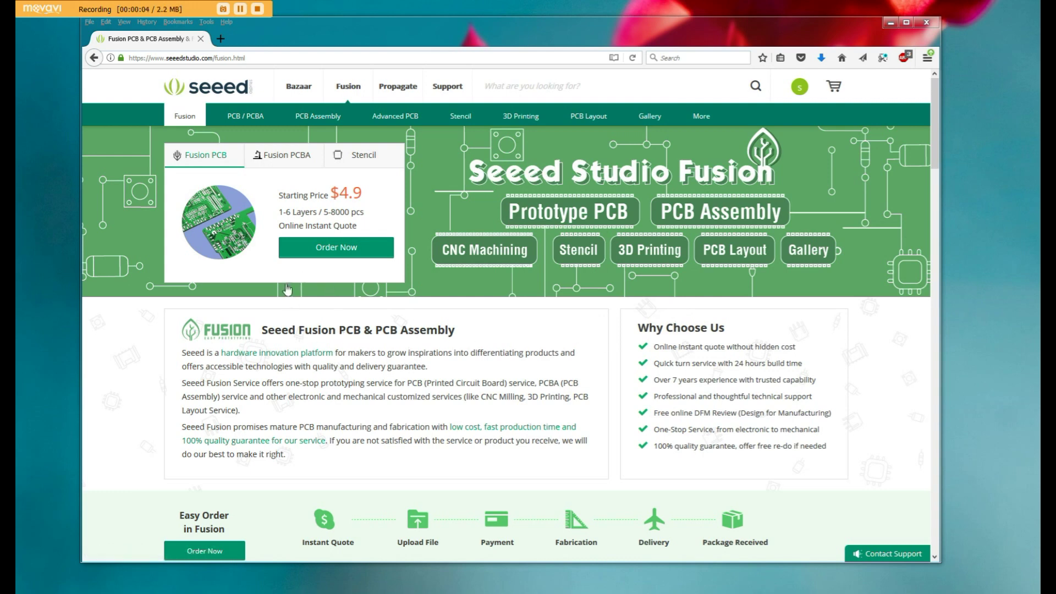
- Start a new Fusion PCB order and upload the seed archive as its Gerber file
click(337, 248)
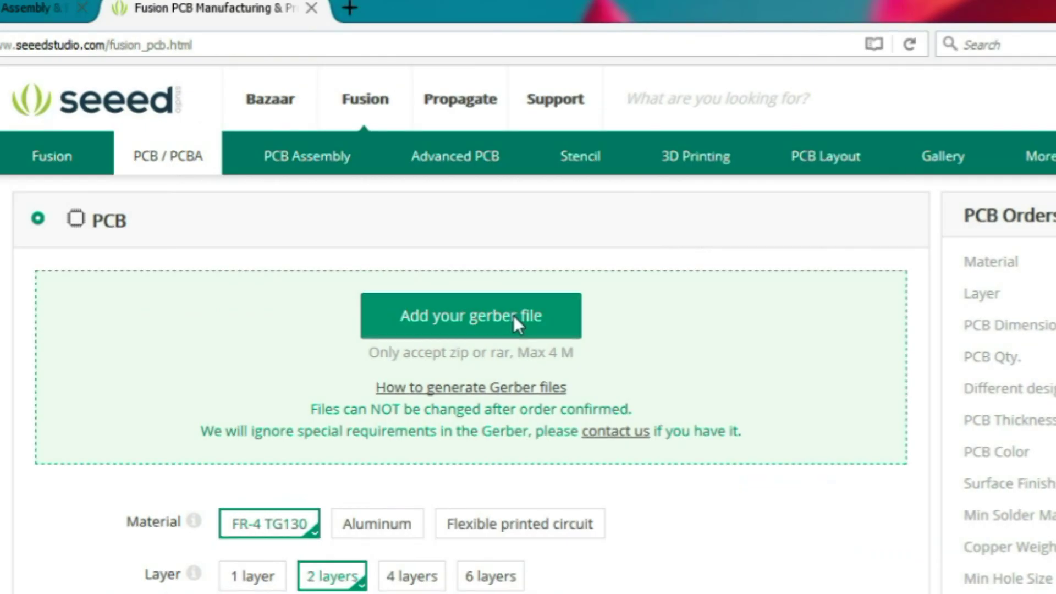
click(426, 201)
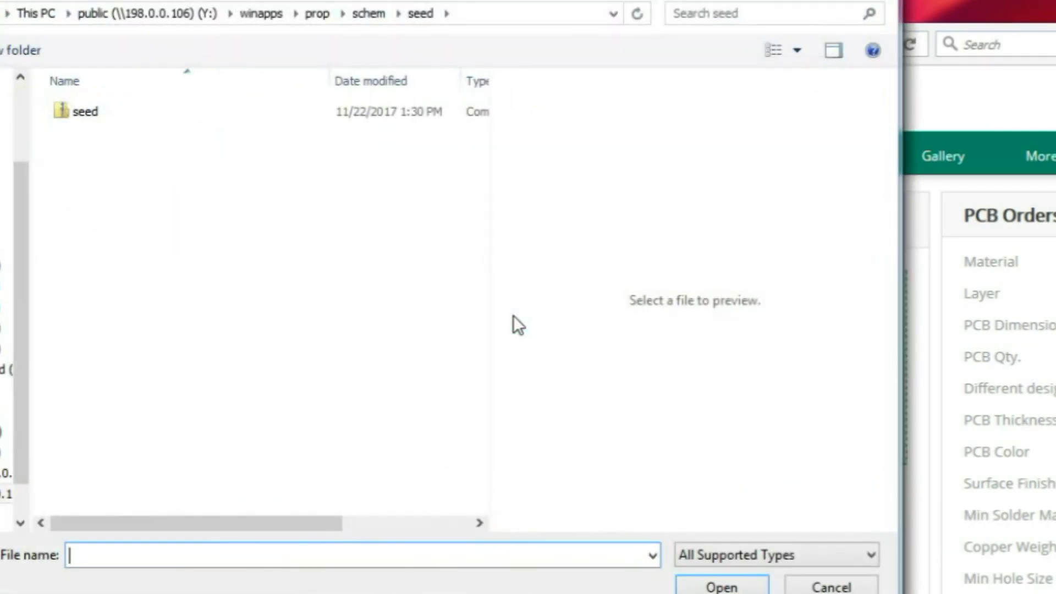
double_click(88, 117)
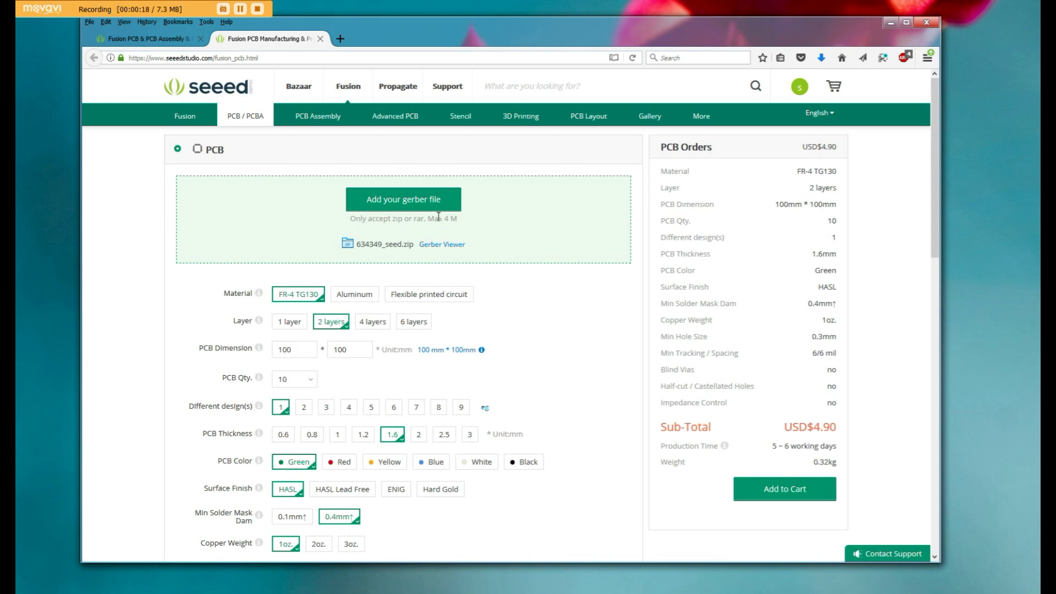
click(439, 245)
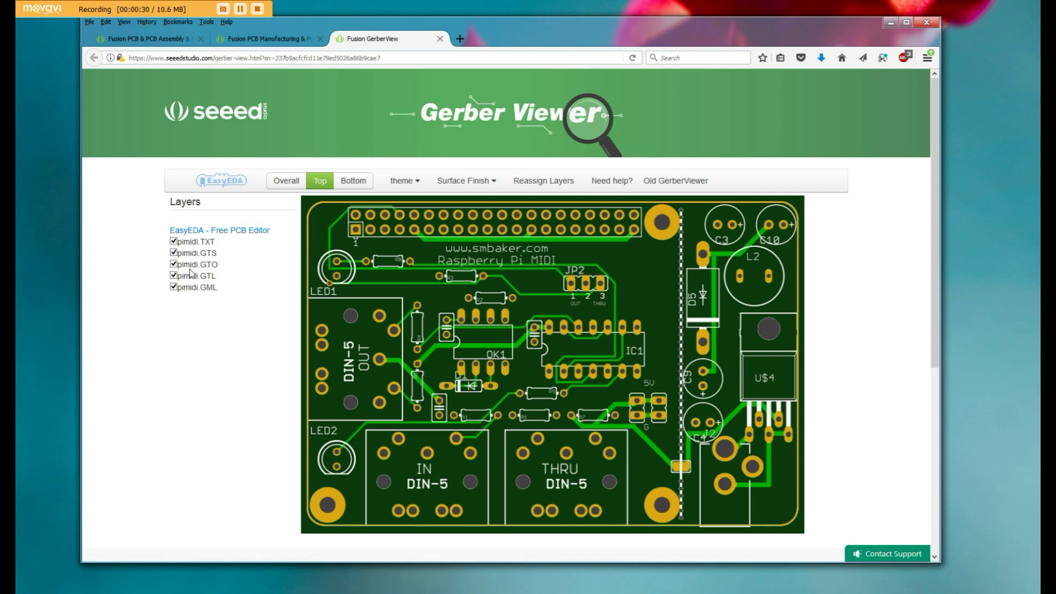
- Toggle the pimidi.GTL top copper and pimidi.GML outline layers off and on in the Gerber Viewer
click(173, 276)
click(173, 275)
click(173, 287)
click(174, 275)
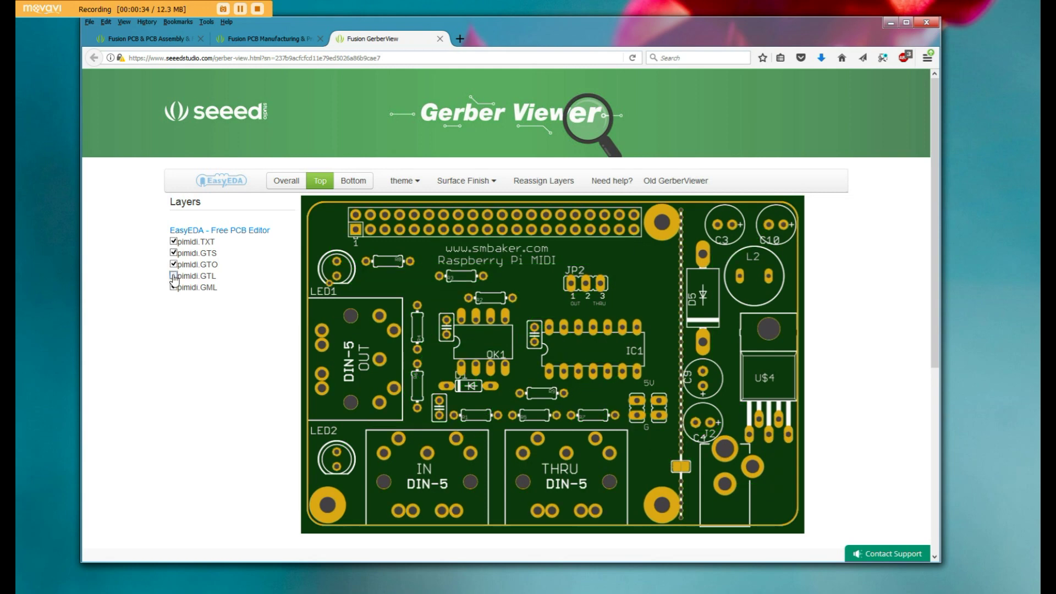
click(173, 276)
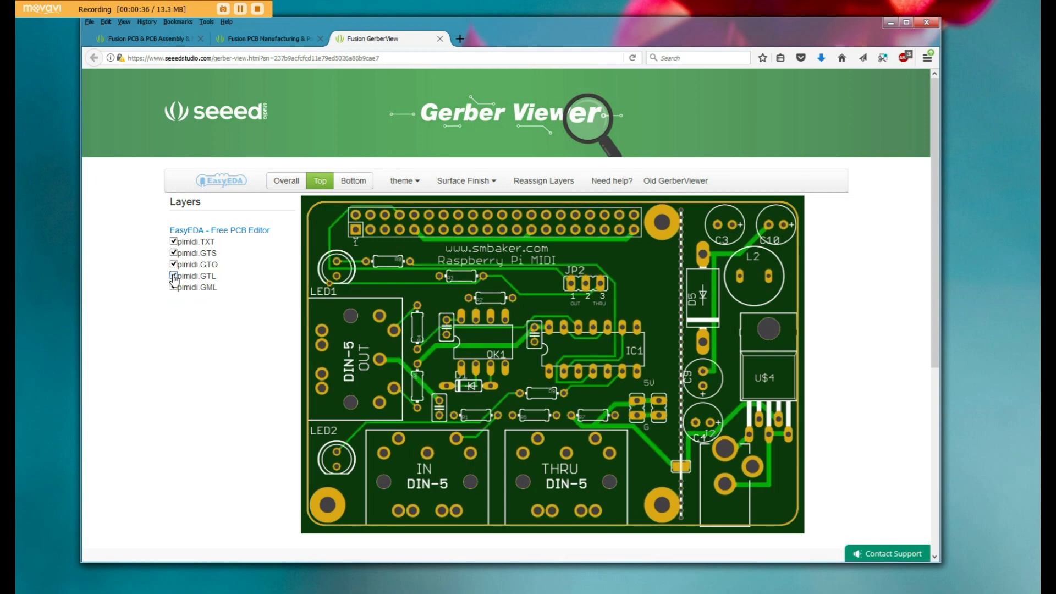
click(173, 287)
- View the board's Bottom and Overall renderings, then go back to the order form
click(354, 184)
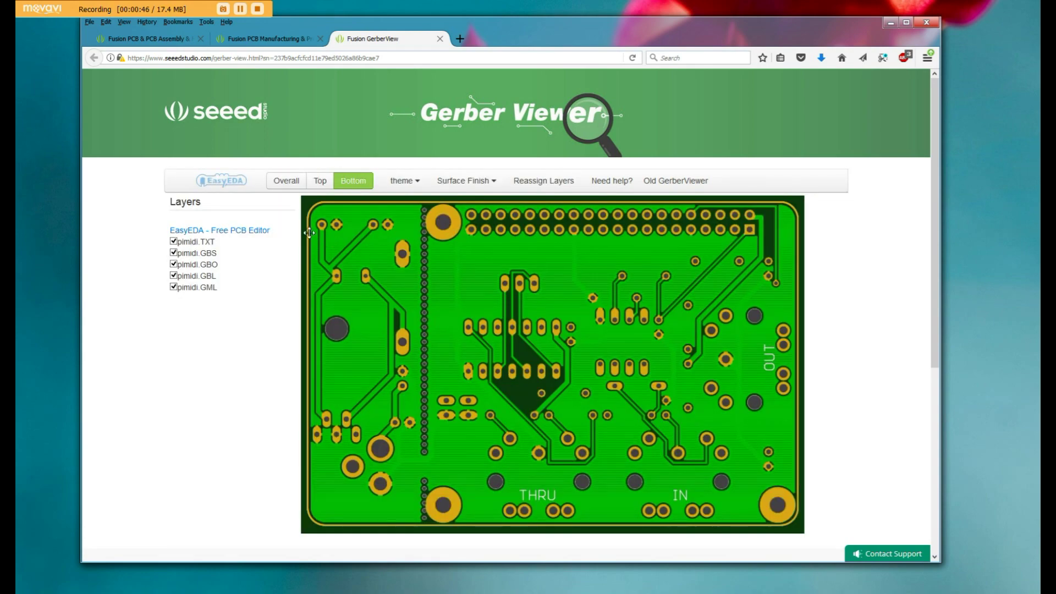
click(293, 182)
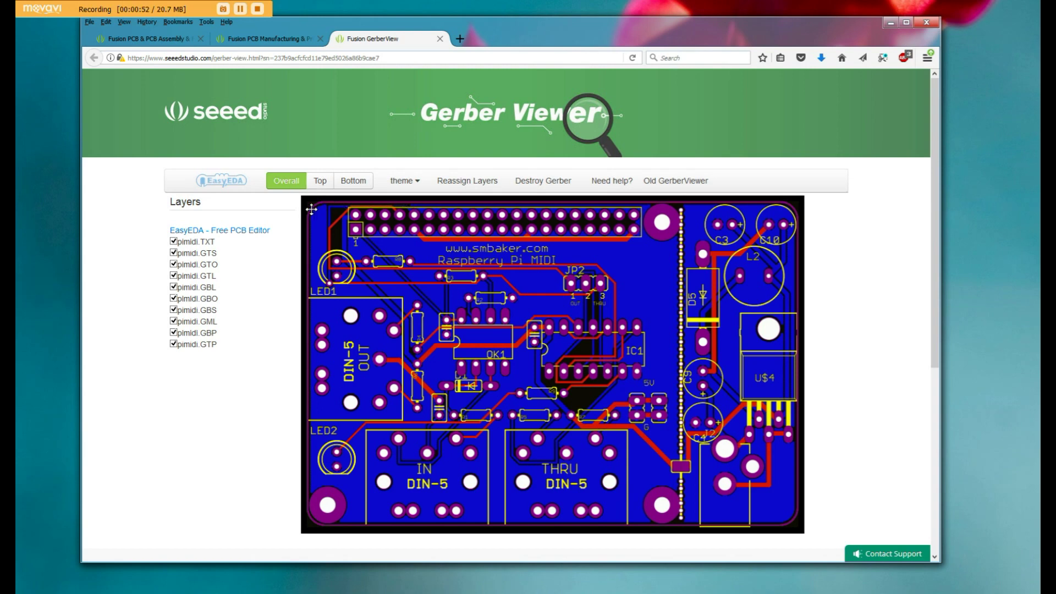
click(245, 38)
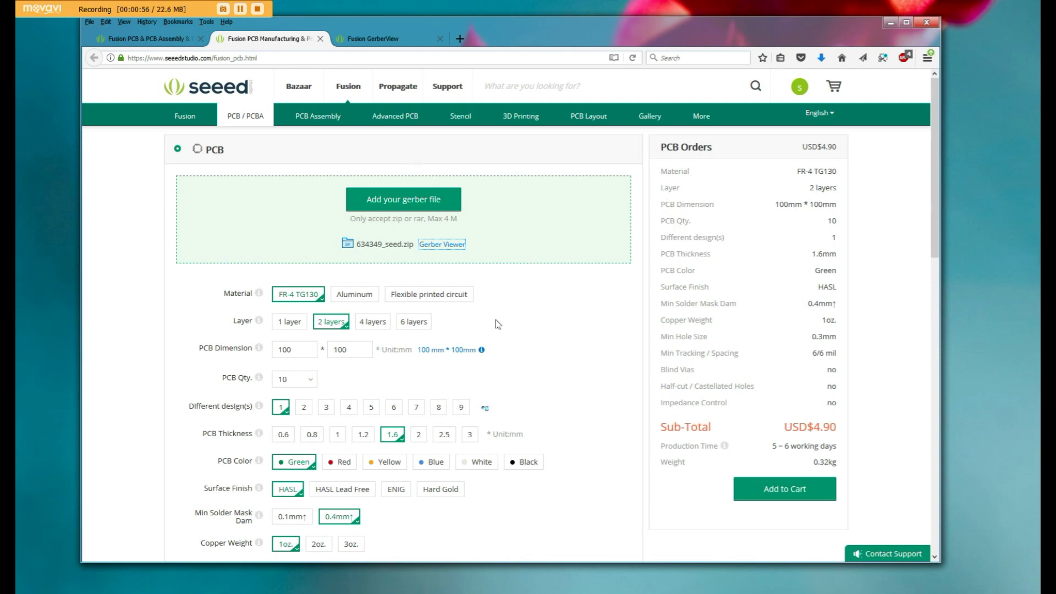
- Scroll the order form and inspect the default 100 mm × 100 mm dimension link
scroll(561, 375, down, 3)
scroll(561, 376, up, 3)
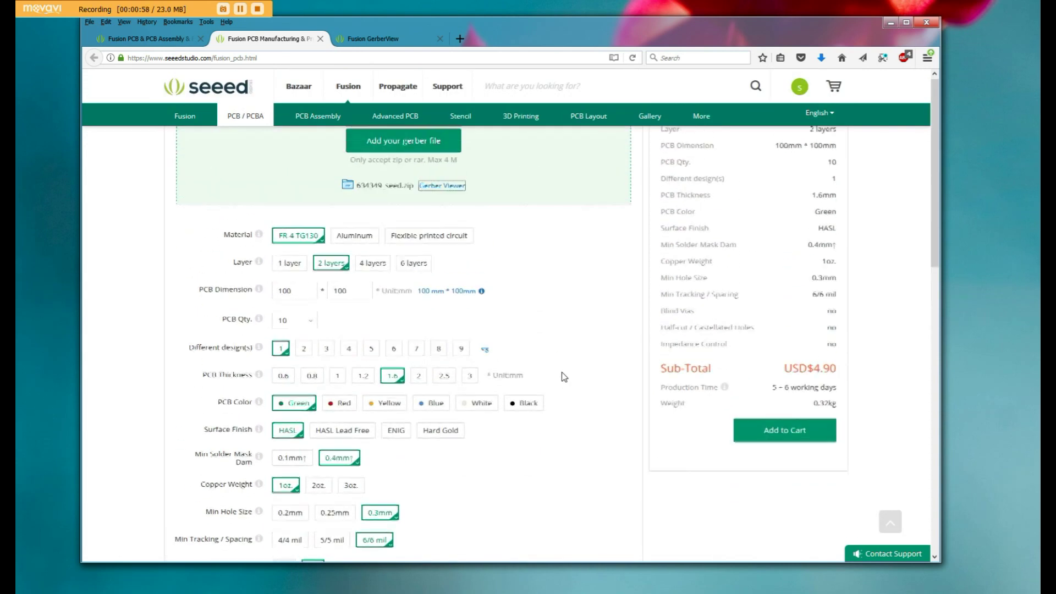
mouse_move(439, 352)
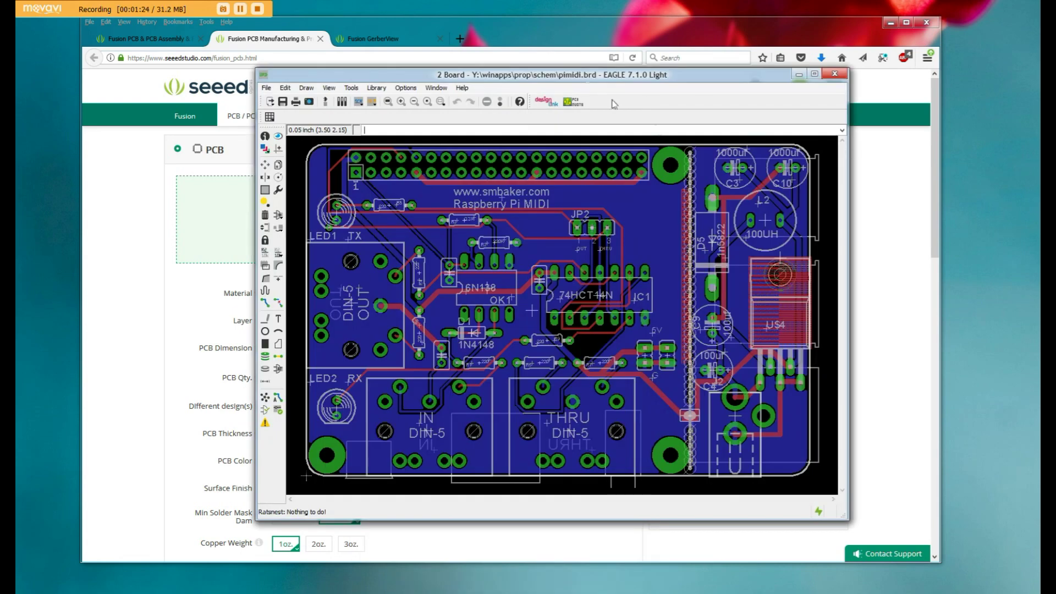
- Inspect the GND polygon edges with the Info tool, reading a 3.35 × 2.2 inch board size
click(265, 137)
click(811, 253)
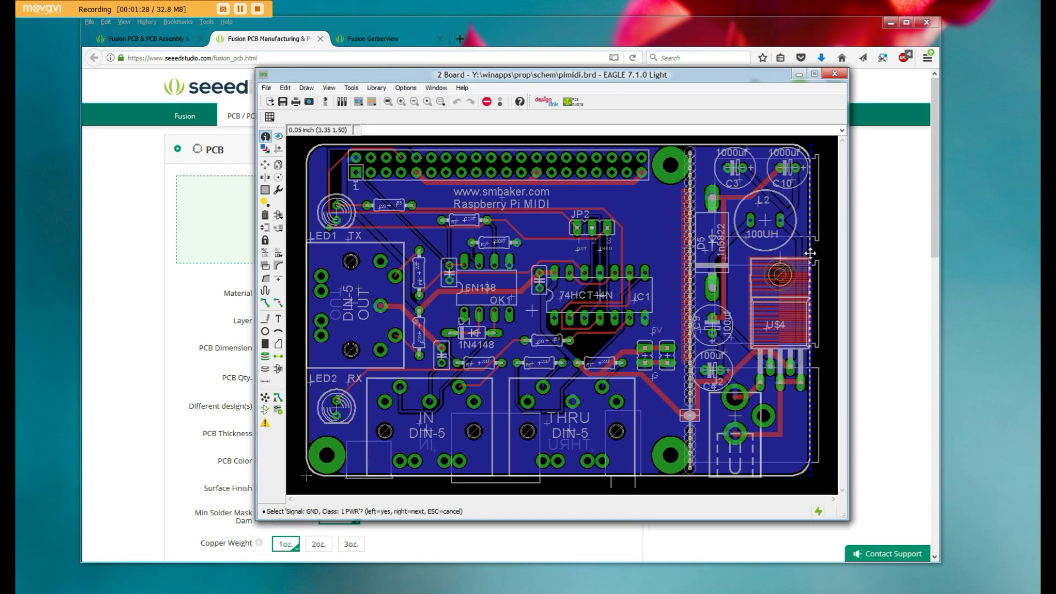
click(810, 253)
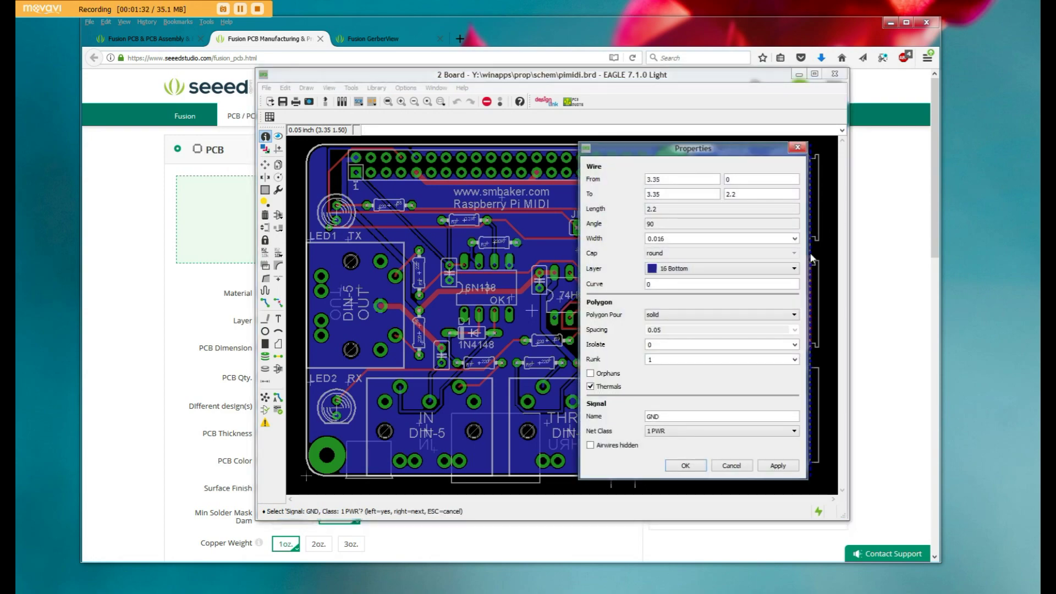
key(Escape)
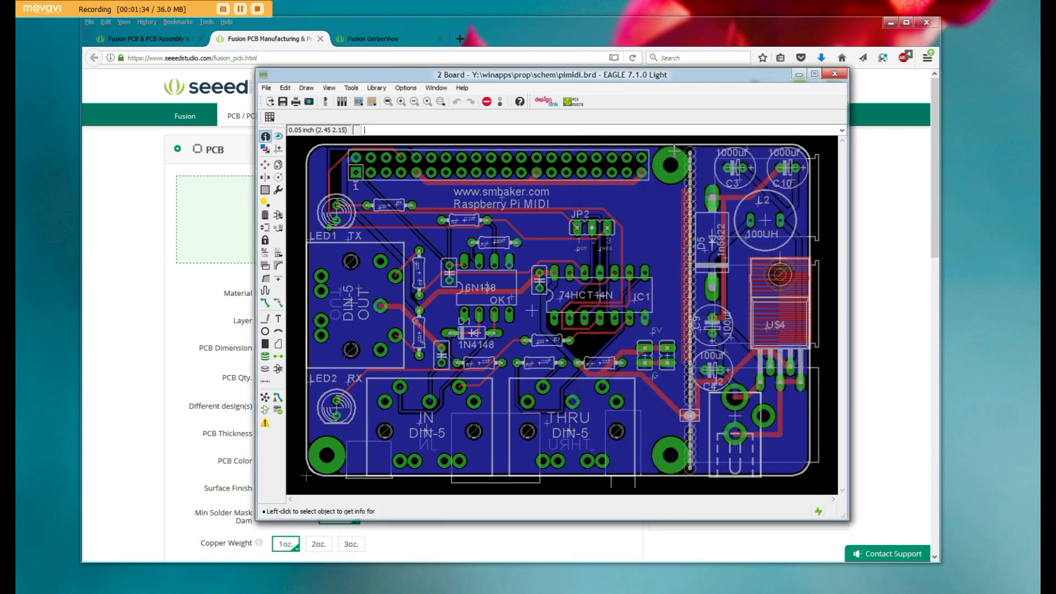
click(673, 144)
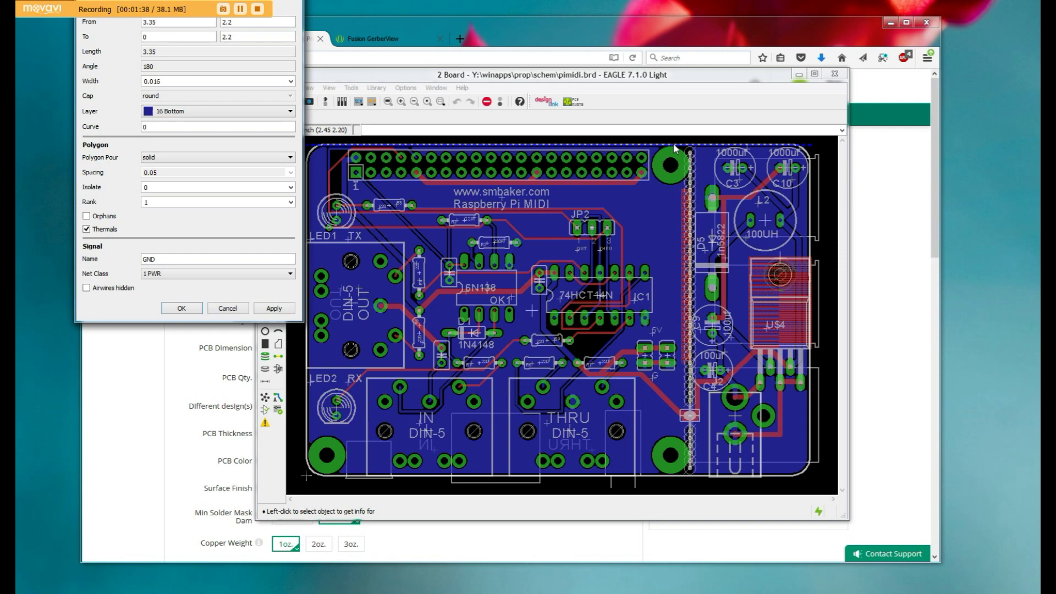
key(Escape)
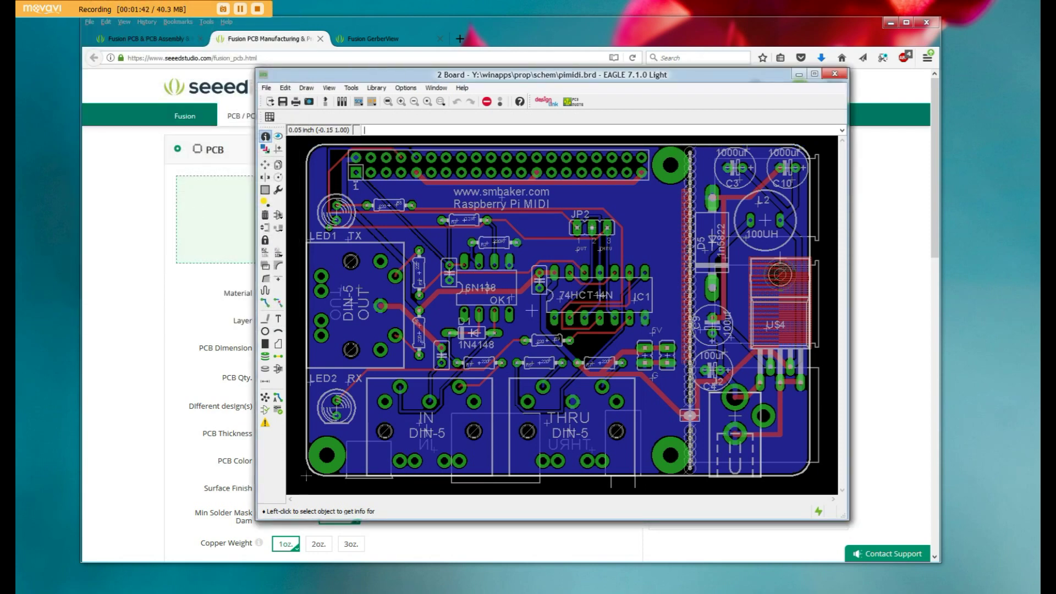
drag(487, 76, 385, 443)
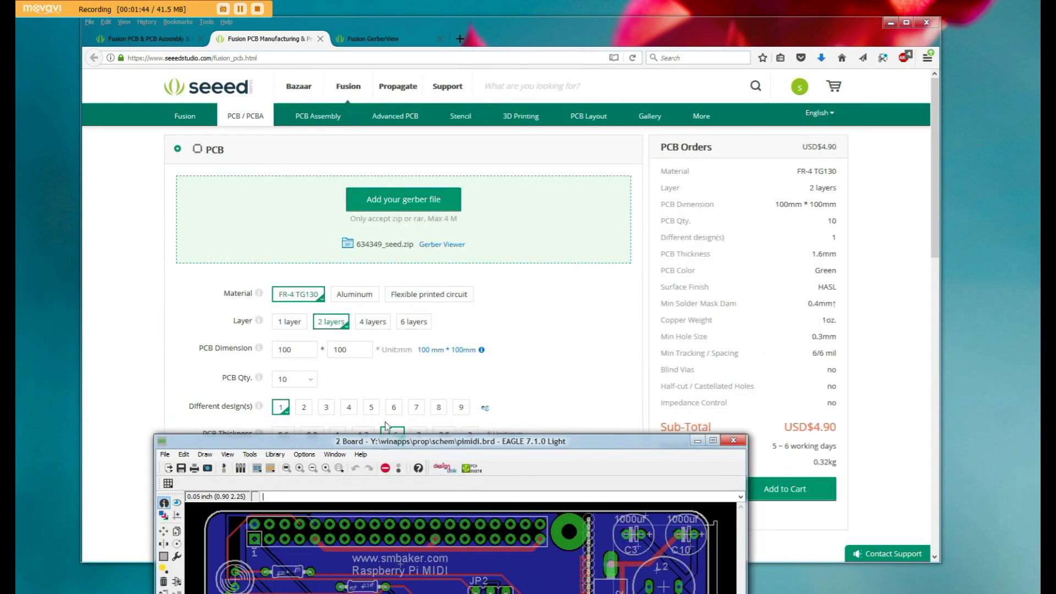
- Search Google for 'convert inch mm' in a new browser tab
click(459, 39)
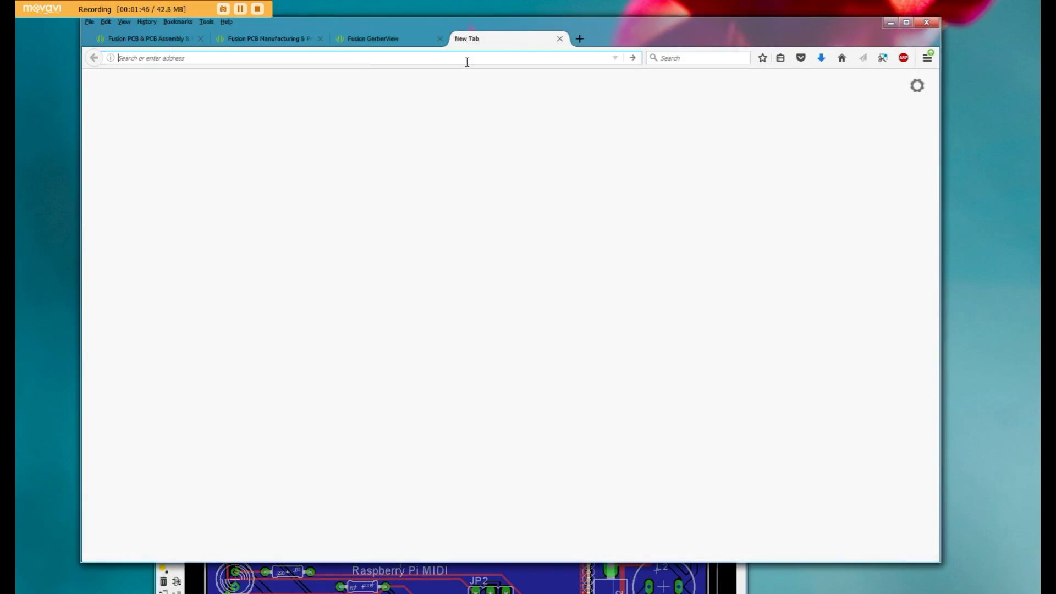
text(convert inch mm)
key(Return)
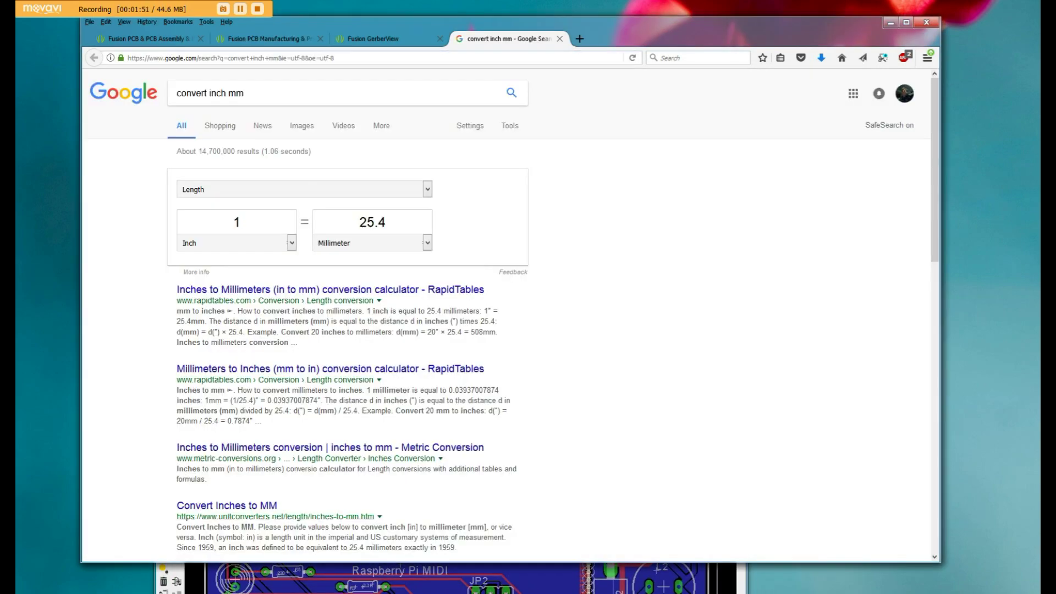
- Recheck the GND polygon edge's properties in the EAGLE board editor
click(402, 570)
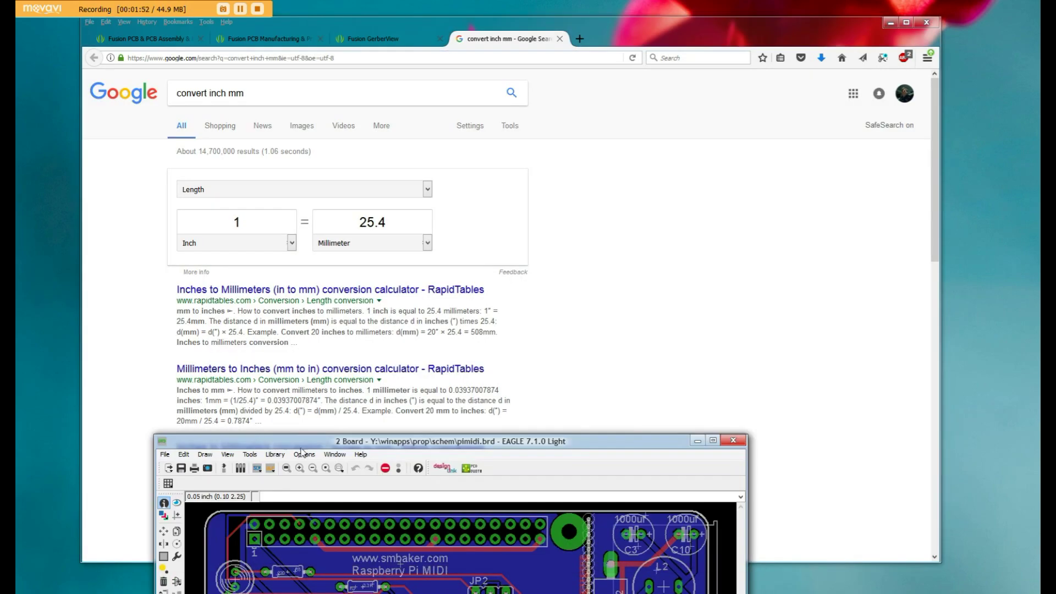
drag(308, 443, 285, 155)
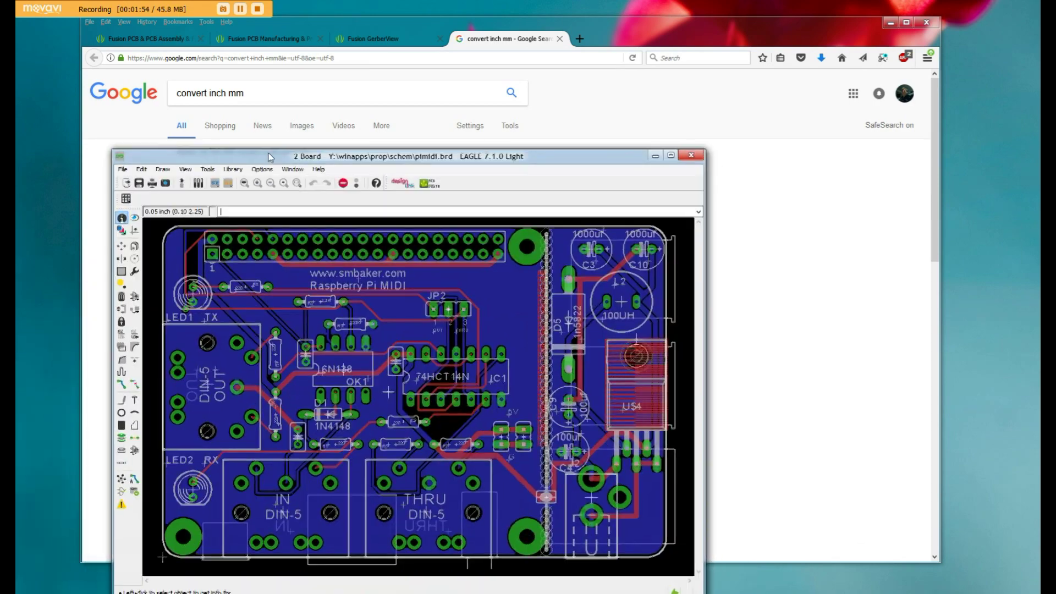
click(665, 230)
click(666, 229)
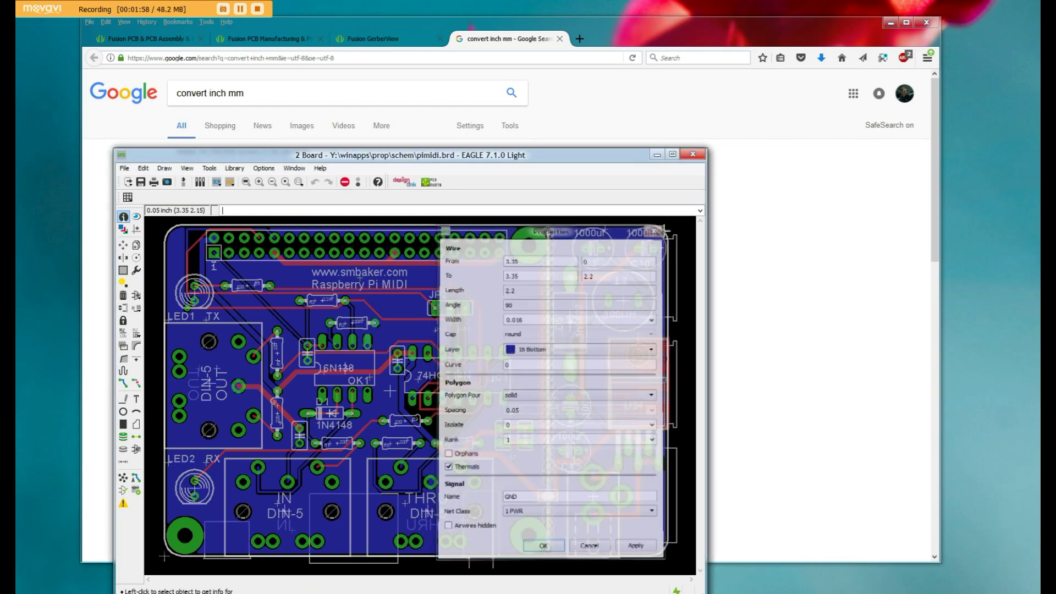
key(Escape)
click(657, 155)
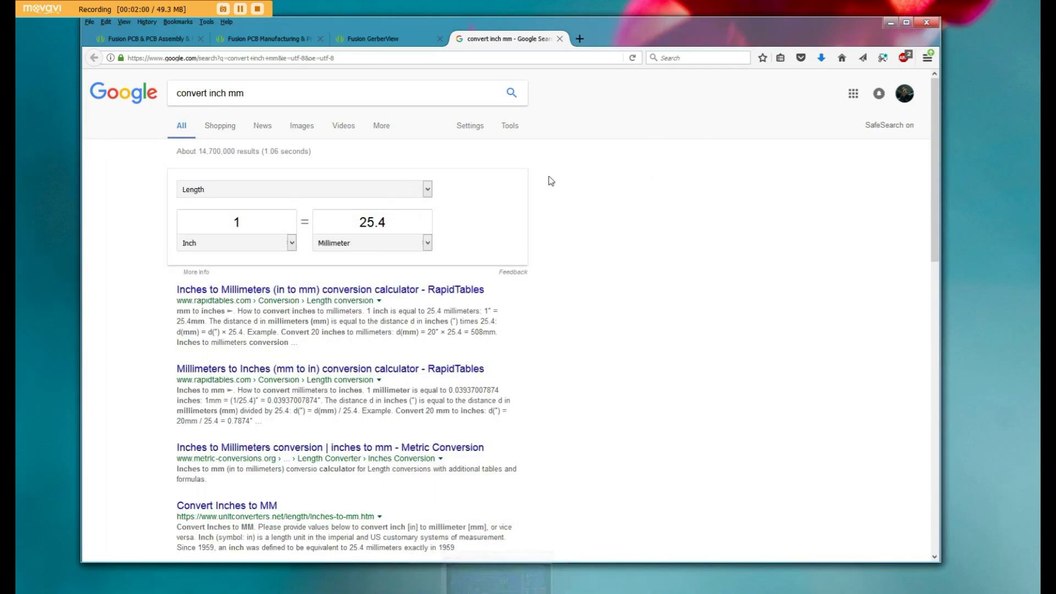
- Enter 3.35 inches in the converter to get 85.09 mm, then return to the order page
double_click(272, 223)
key(BackSpace)
text(3.35)
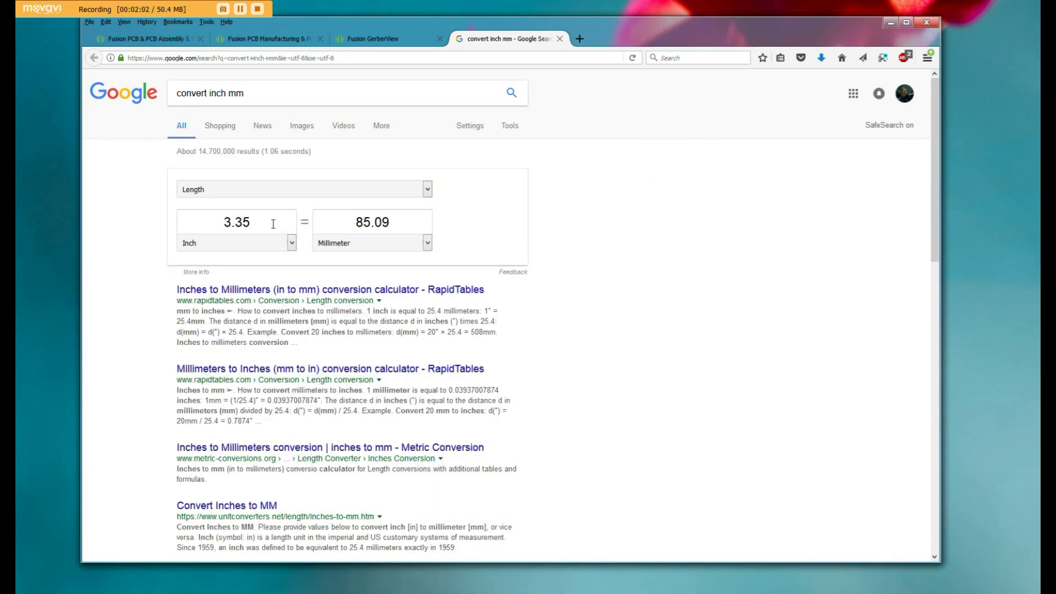
drag(404, 25, 427, 65)
click(308, 81)
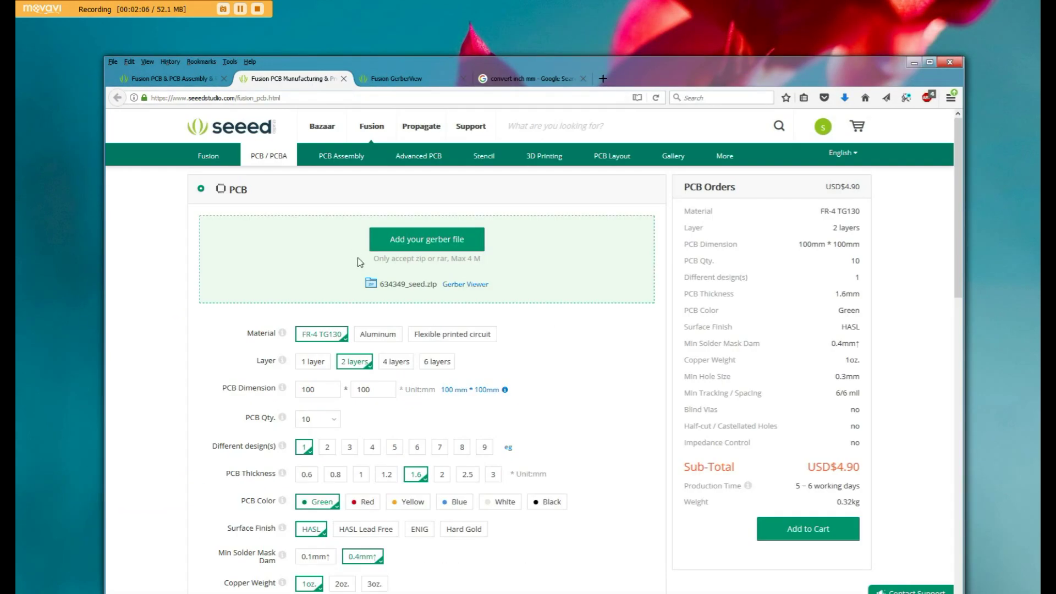
- Select the second dimension field and convert 2.2 inches to 55.88 mm in the converter tab
drag(381, 389, 332, 389)
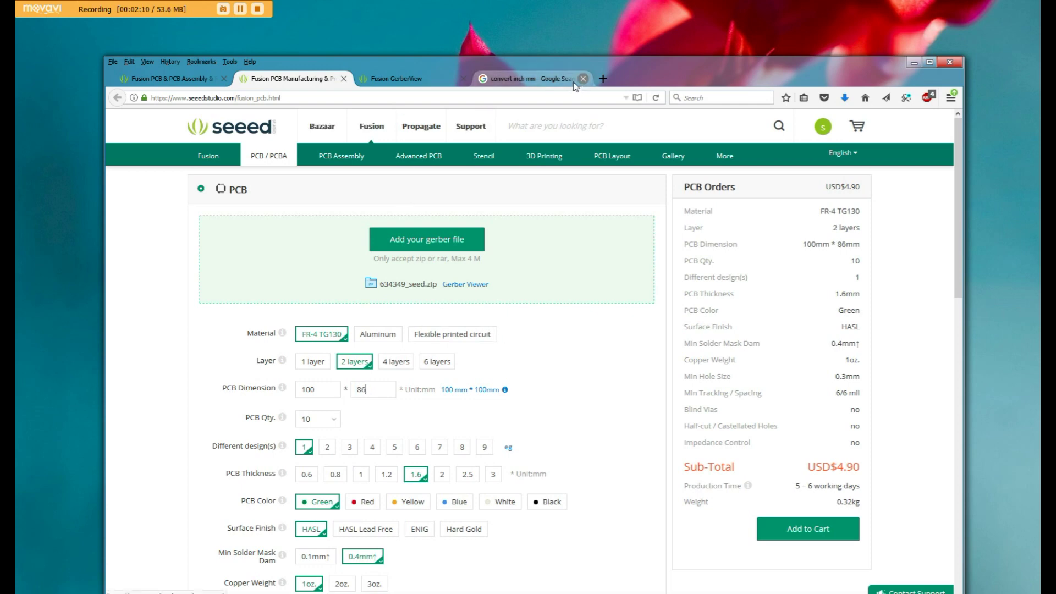
click(527, 79)
drag(293, 255, 243, 262)
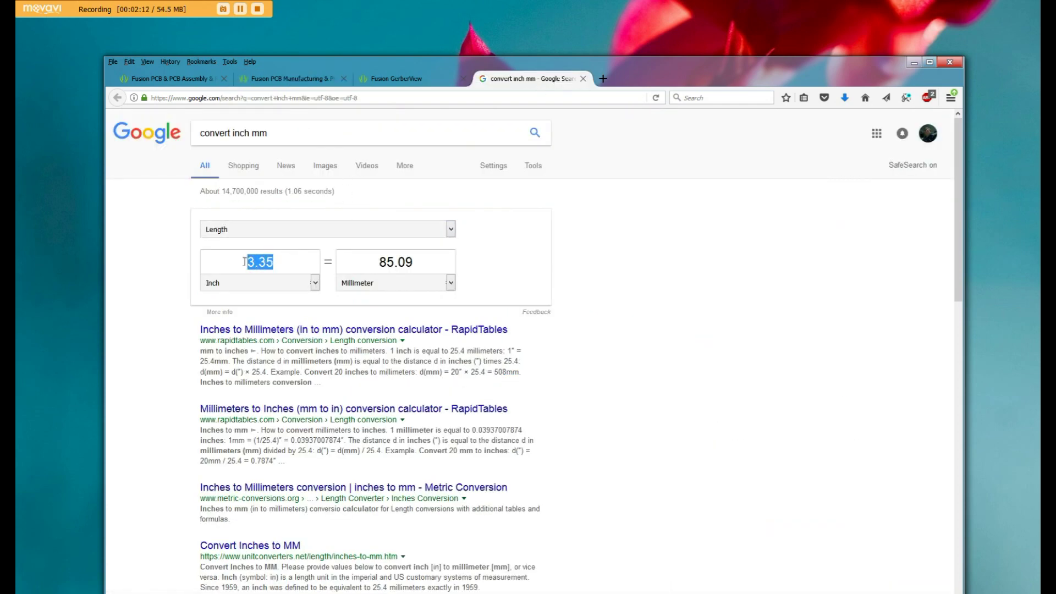
text(2.2)
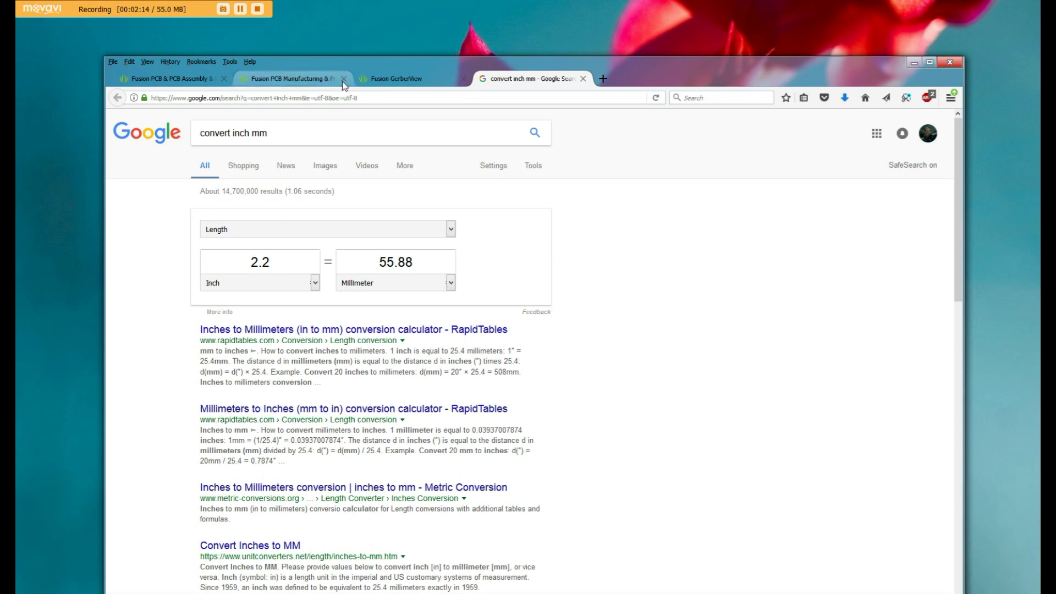
click(403, 80)
click(308, 79)
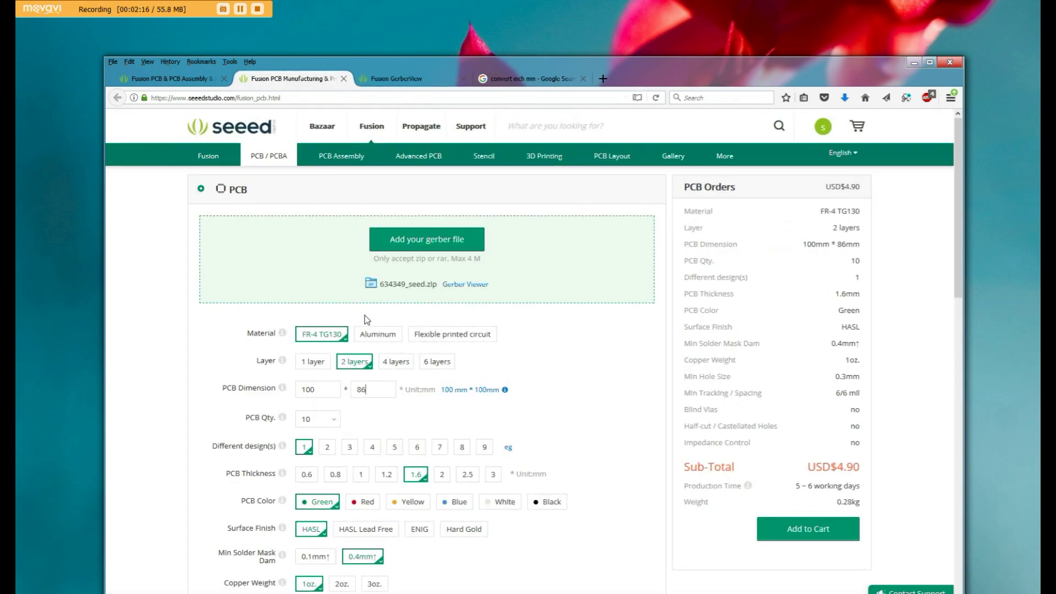
click(523, 80)
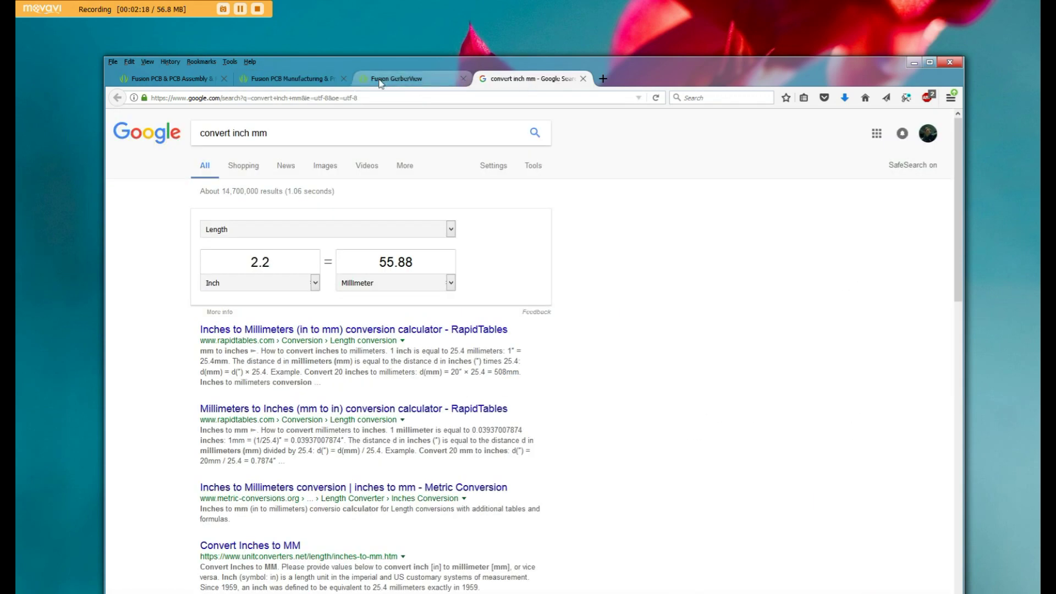
click(304, 82)
- Change the first PCB dimension field to 56, making the board 56 × 86 mm
click(324, 392)
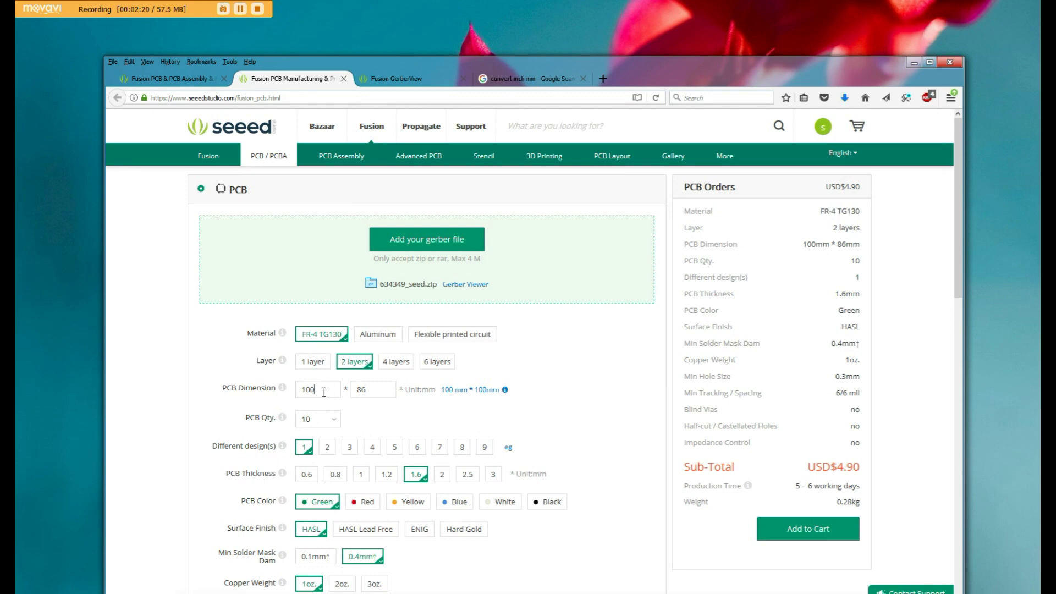
key(BackSpace)
key(BackSpace)
text(5)
scroll(601, 421, down, 2)
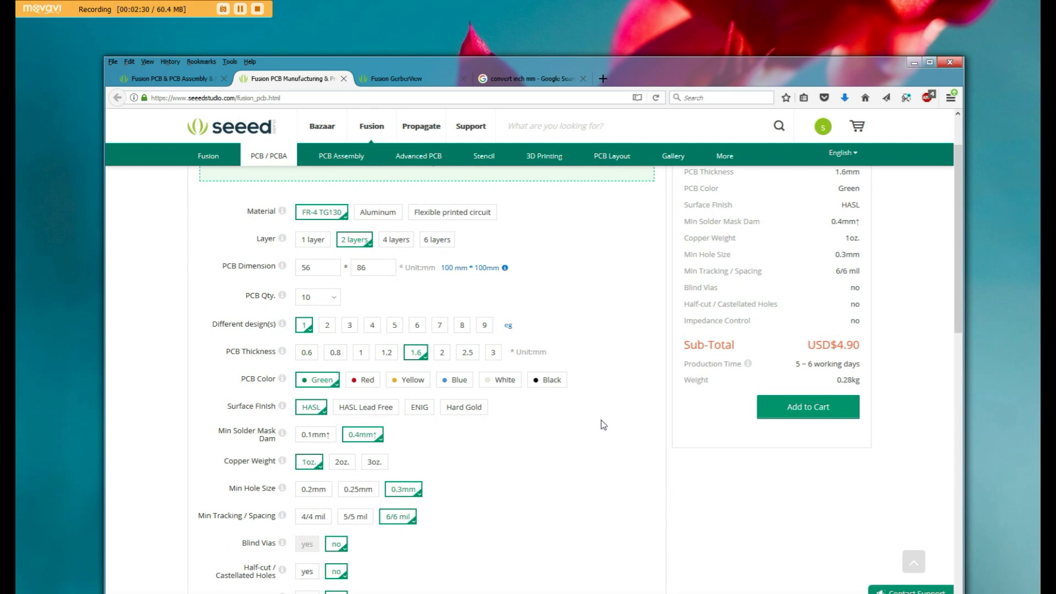
- Set the PCB colour to Blue
scroll(601, 420, up, 2)
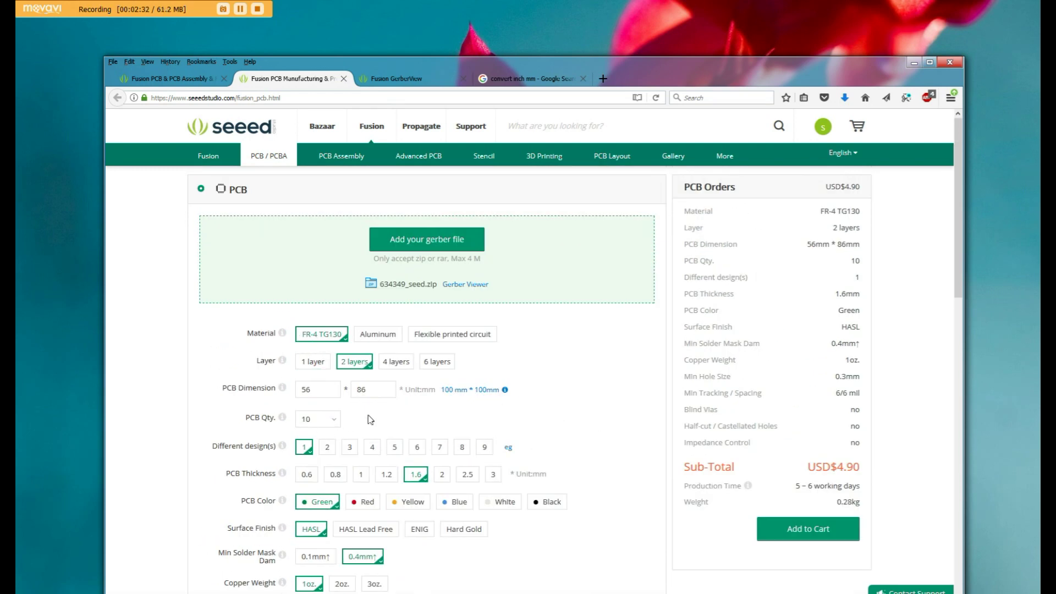
scroll(370, 420, down, 2)
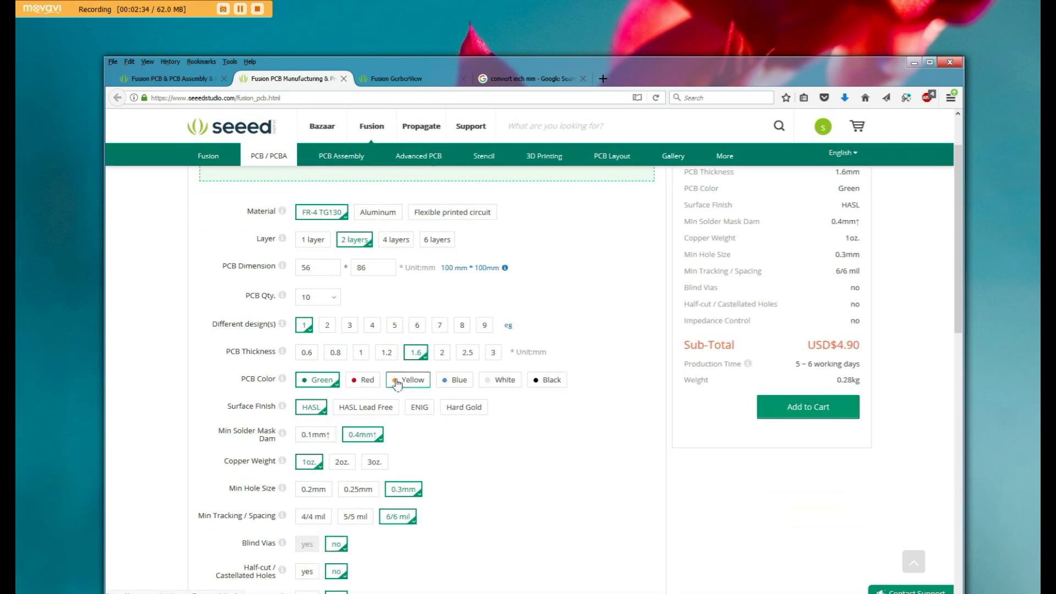
click(454, 382)
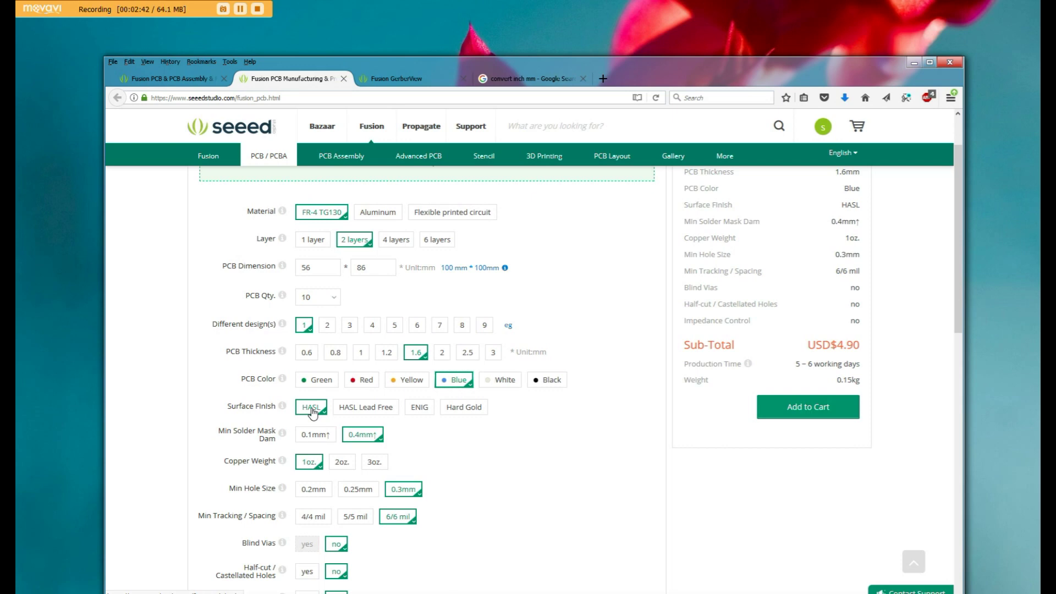
- Compare HASL Lead Free, ENIG and Hard Gold finish prices, then keep HASL at USD$4.90
click(365, 412)
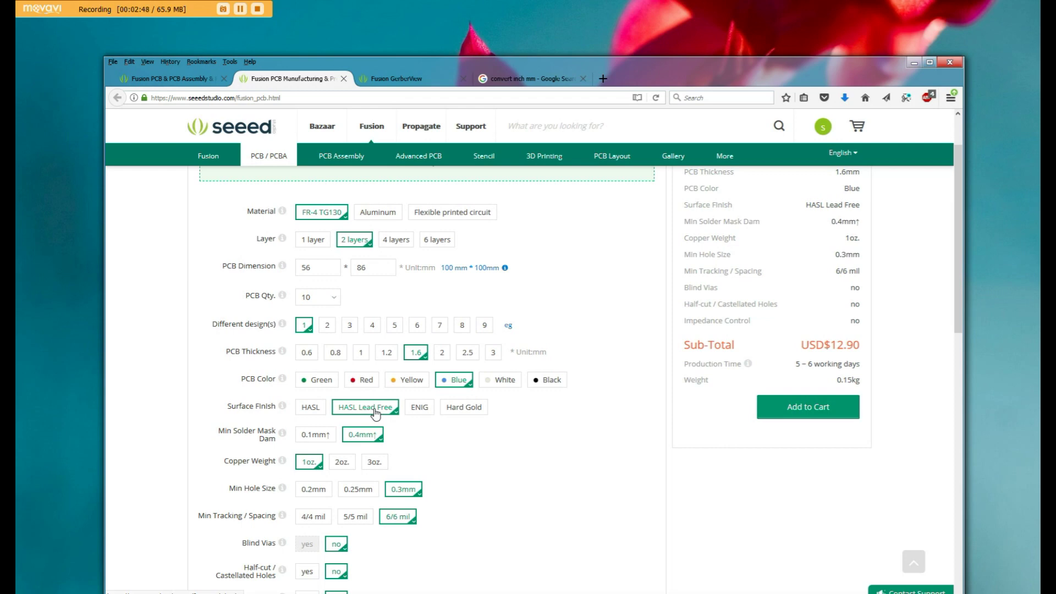
click(419, 407)
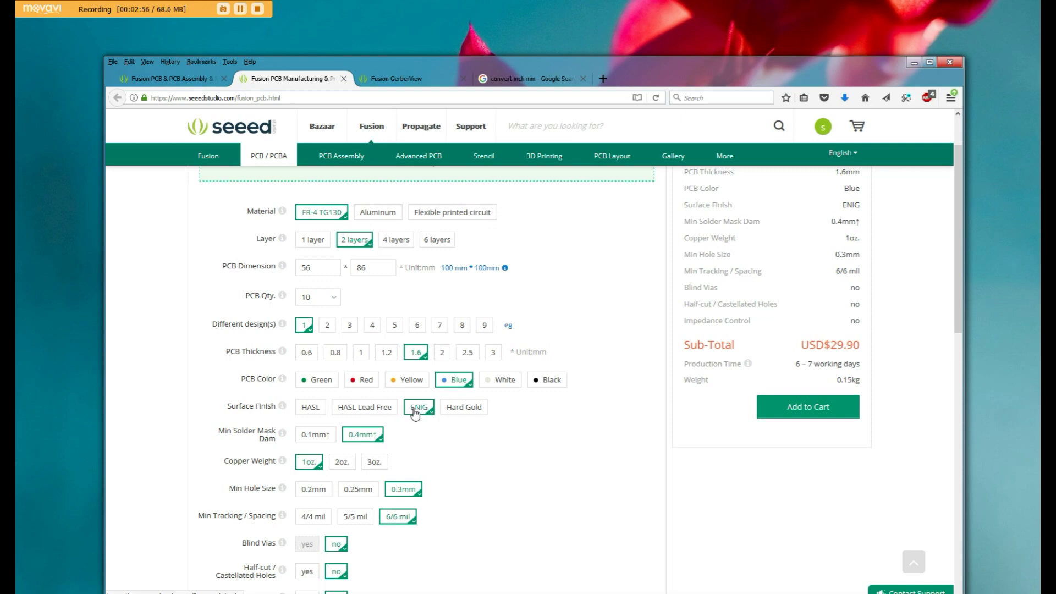
click(465, 410)
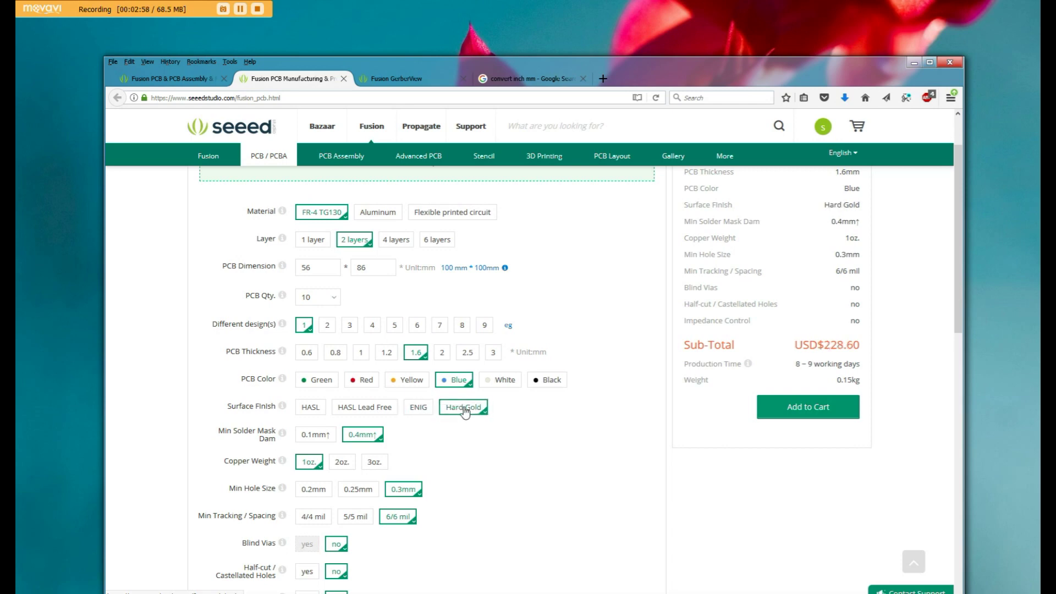
click(424, 412)
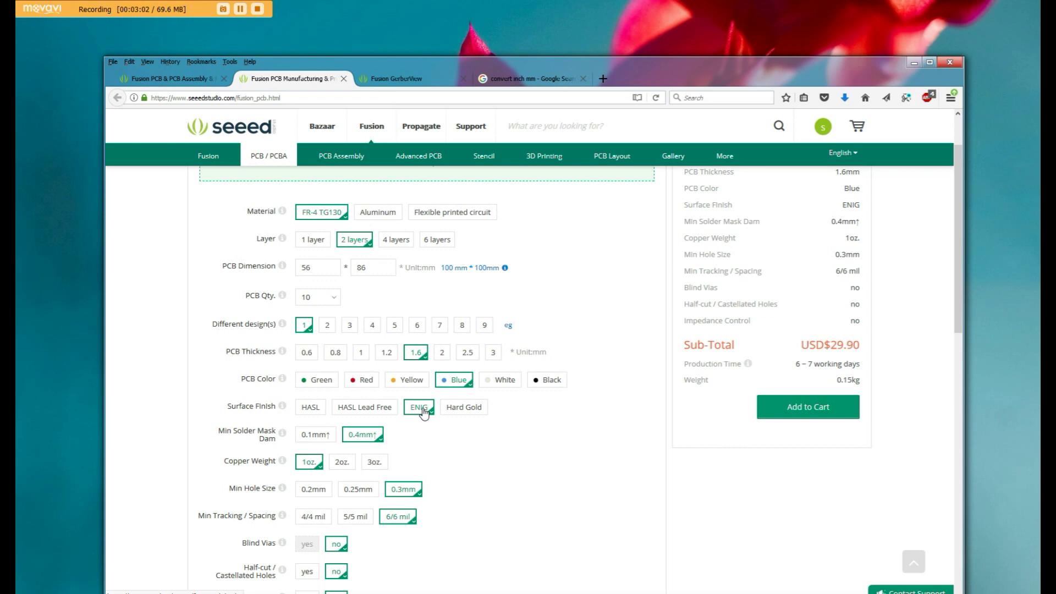
click(311, 408)
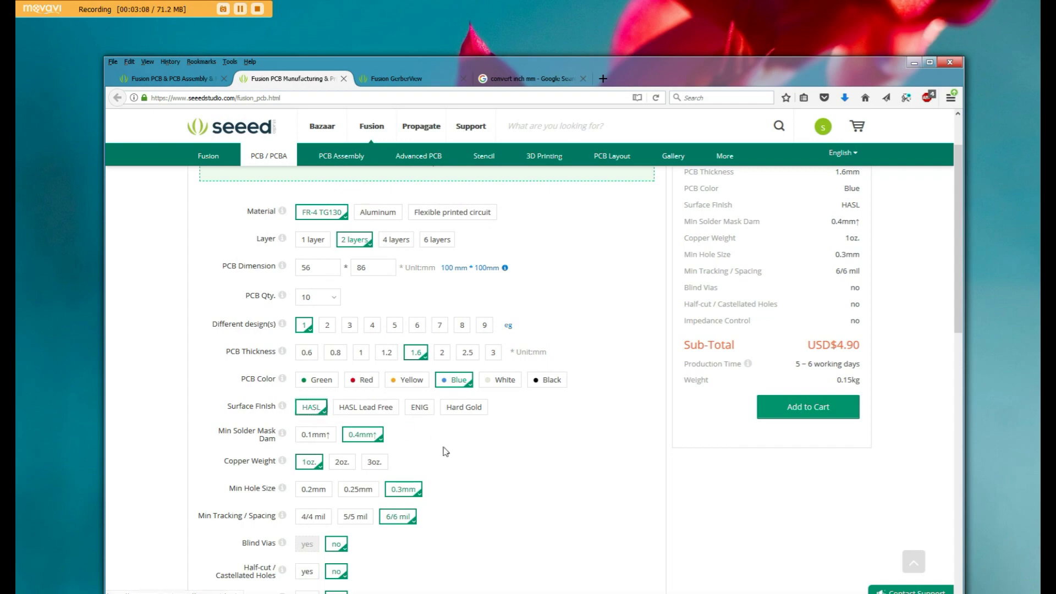
scroll(505, 451, down, 3)
scroll(507, 453, down, 5)
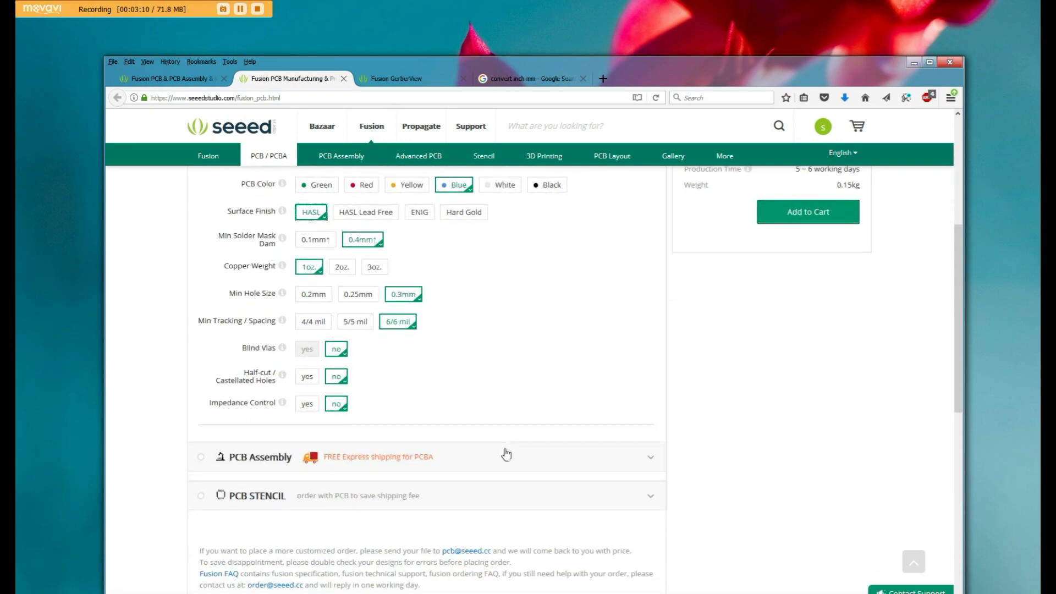
scroll(507, 452, up, 4)
scroll(507, 452, up, 9)
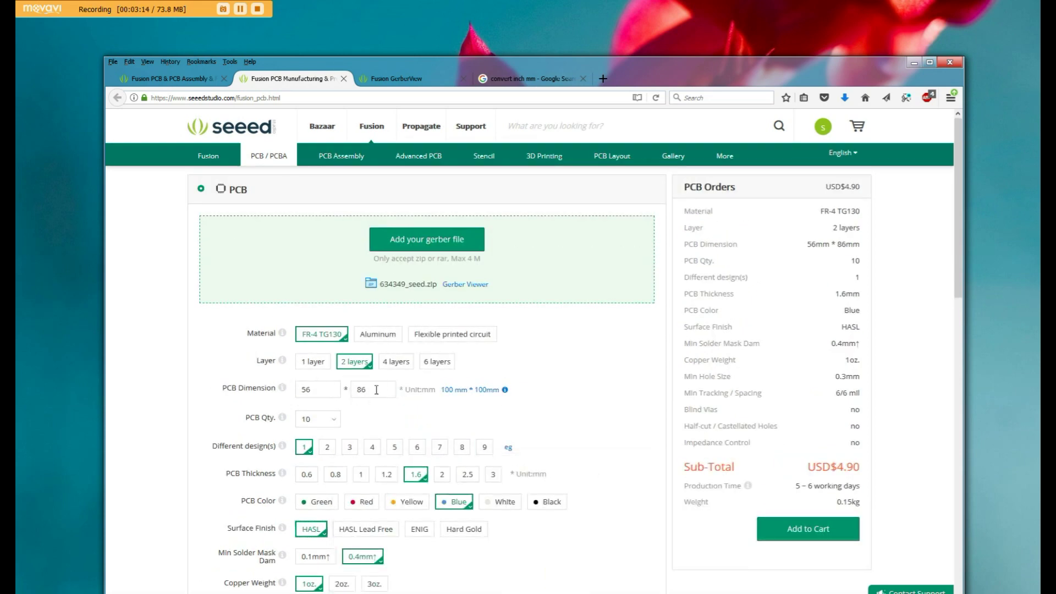
click(376, 390)
key(BackSpace)
key(BackSpace)
text(101)
key(Tab)
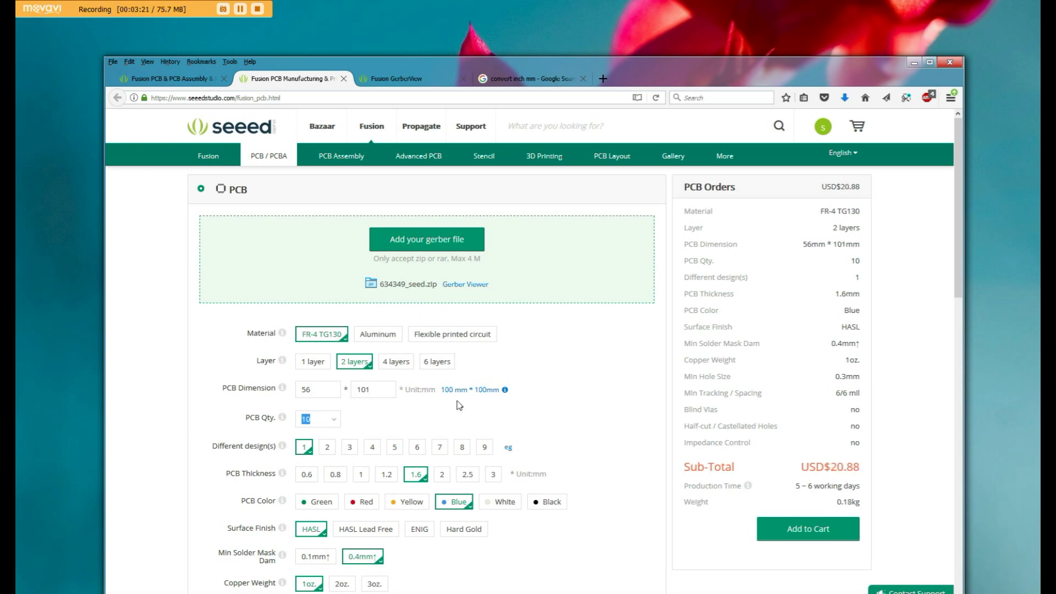
click(378, 390)
key(BackSpace)
key(BackSpace)
key(BackSpace)
text(86)
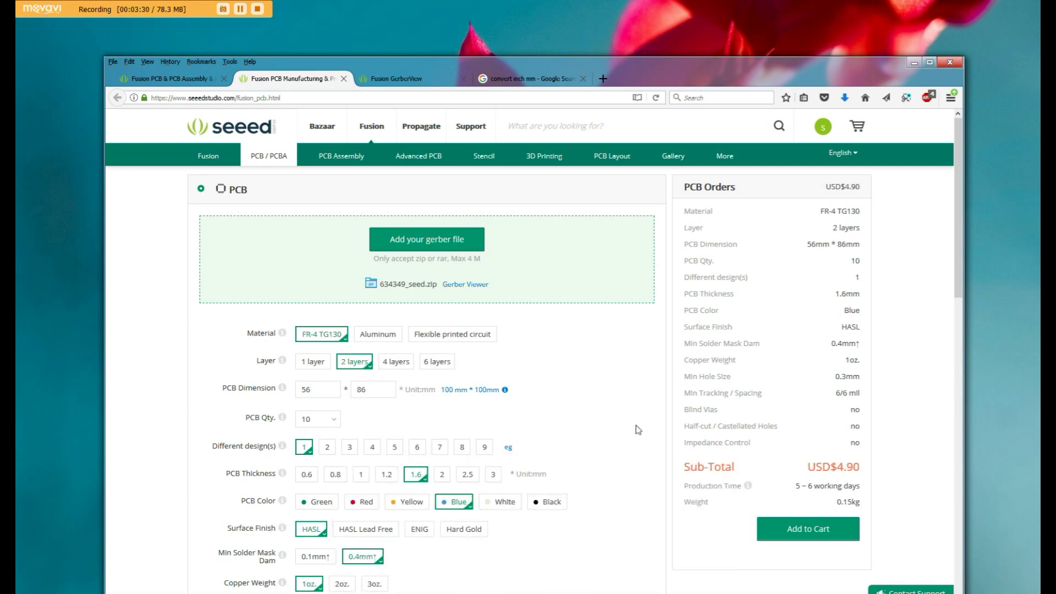
scroll(633, 429, down, 2)
drag(699, 68, 670, 23)
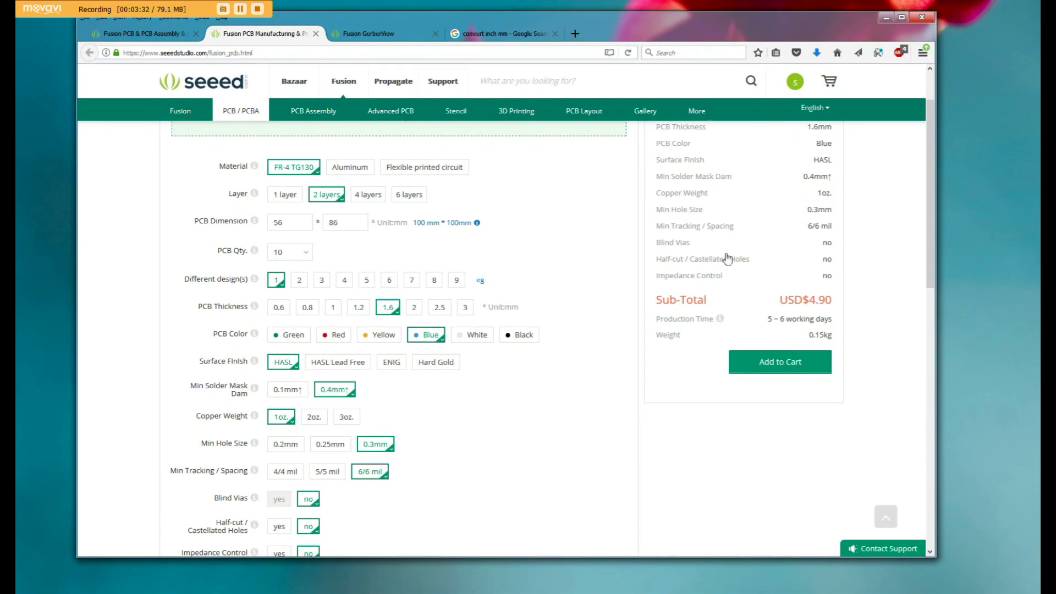
- Add the USD$4.90 blue HASL board order to the cart, getting the Added Successfully confirmation
click(785, 374)
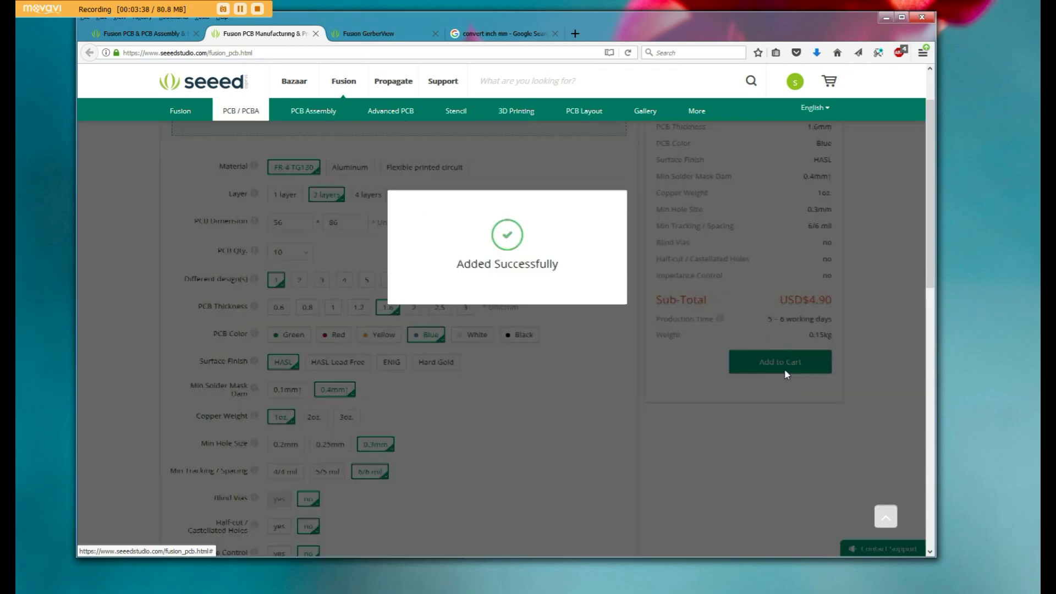